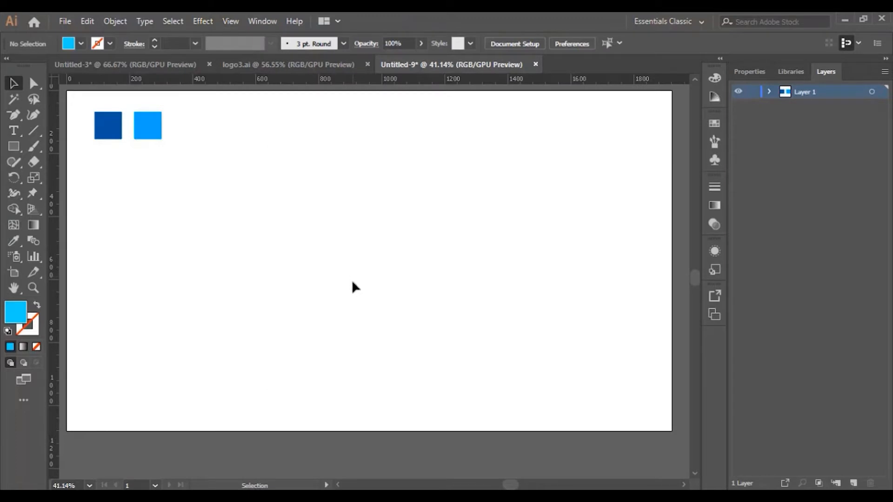
Place vertical guides at about X 939, 999 and 1060 px and five evenly spaced horizontal guides between about Y 322 and 480 px
drag(61, 210, 381, 147)
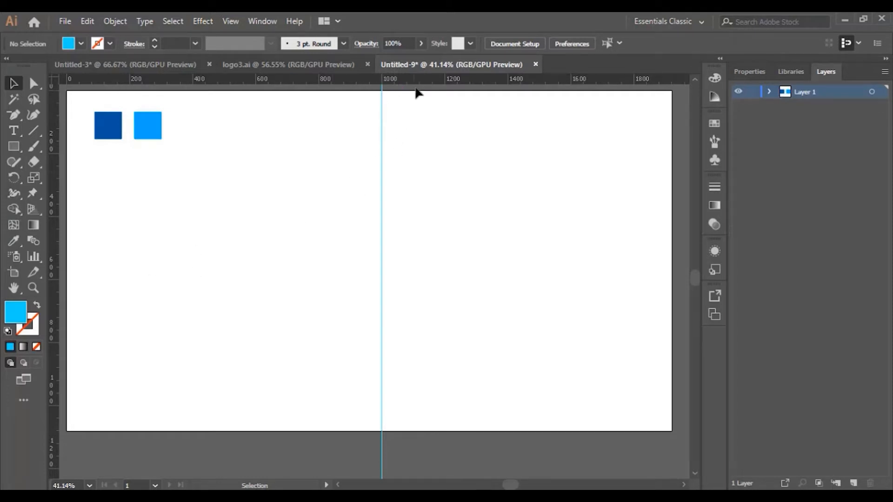
drag(418, 80, 86, 217)
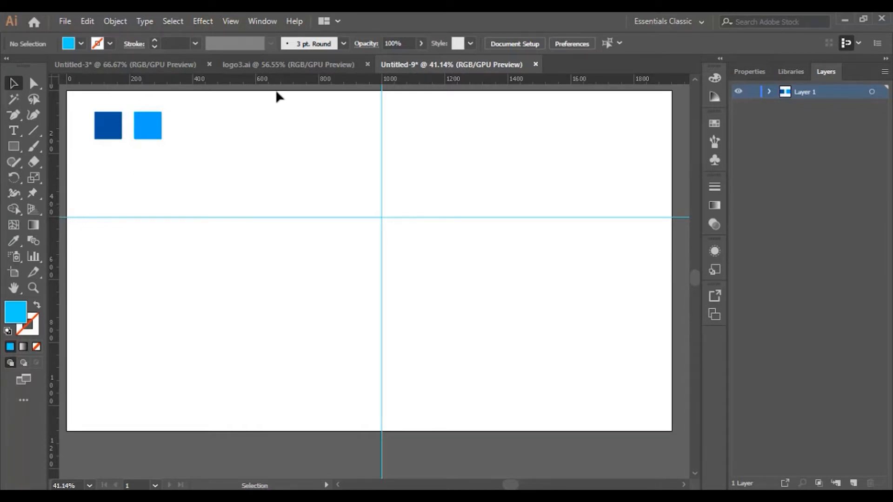
drag(283, 80, 189, 203)
drag(321, 81, 209, 192)
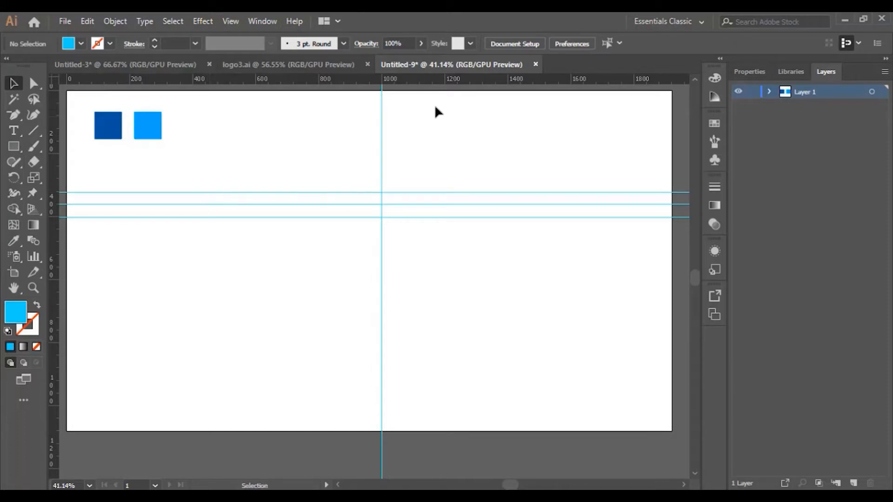
drag(434, 80, 393, 229)
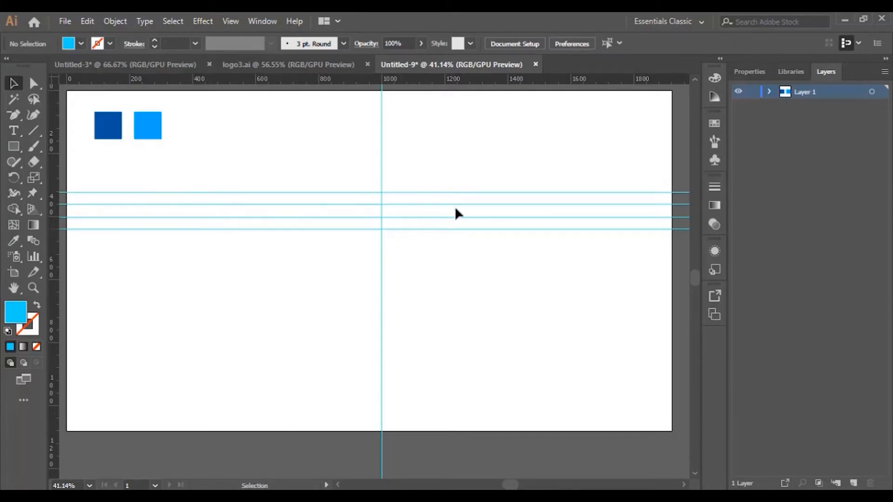
drag(439, 82, 399, 242)
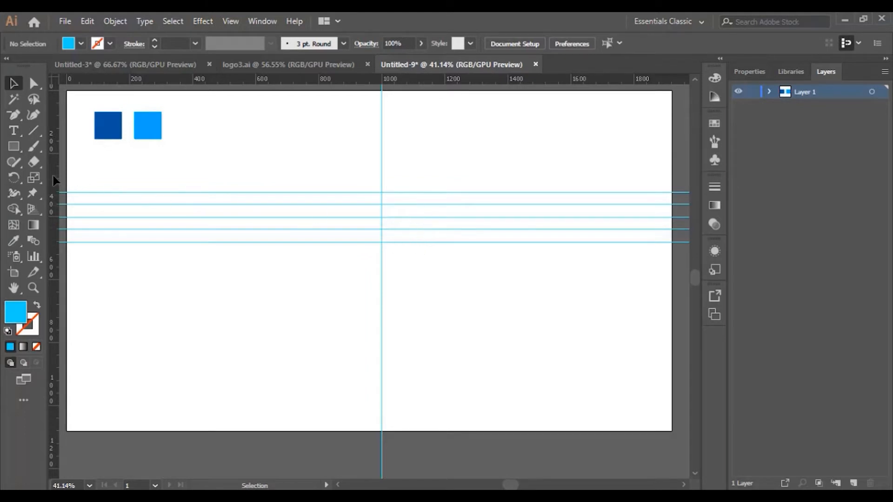
drag(55, 181, 363, 147)
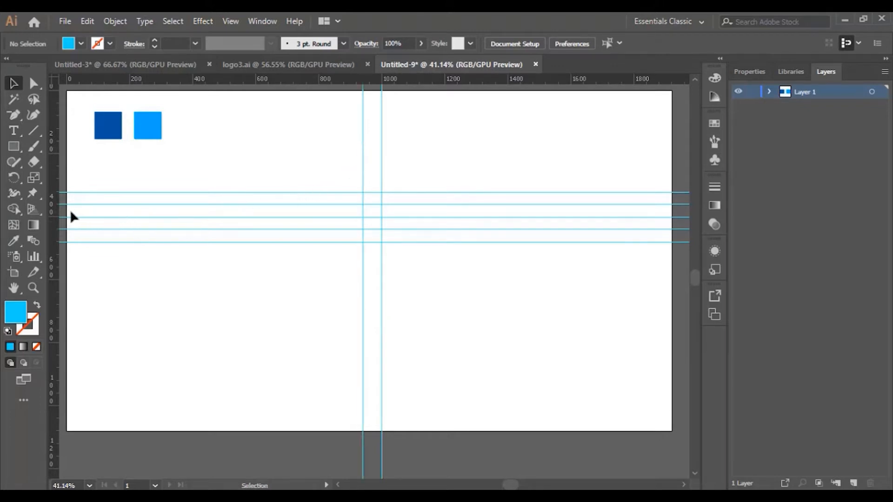
drag(55, 212, 401, 172)
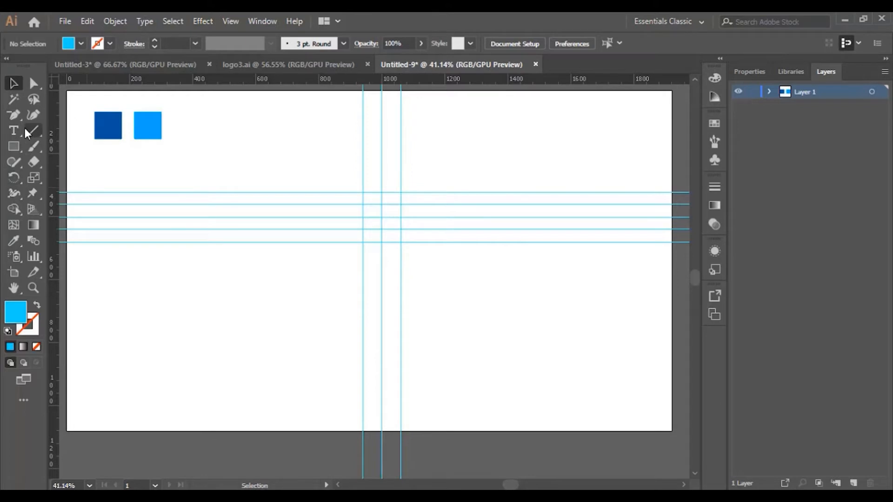
Draw a closed light-blue hexagon with the Pen tool, putting its six corners on the guide intersections
drag(17, 115, 61, 116)
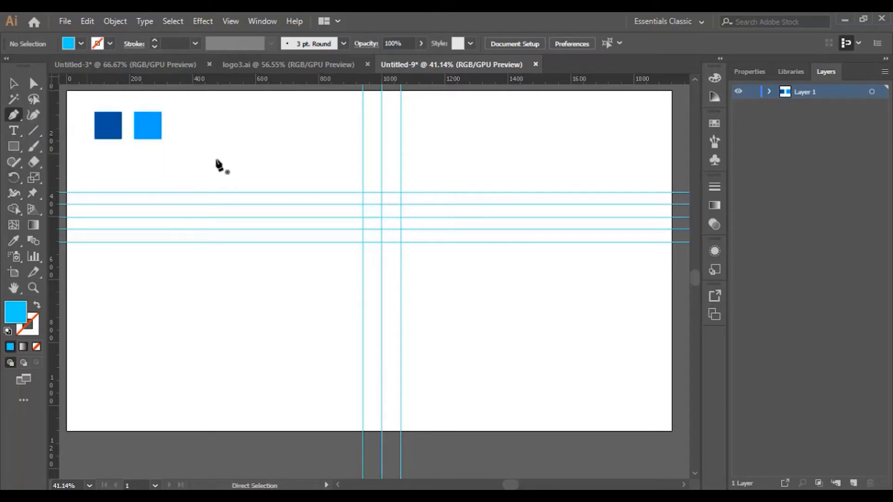
click(382, 193)
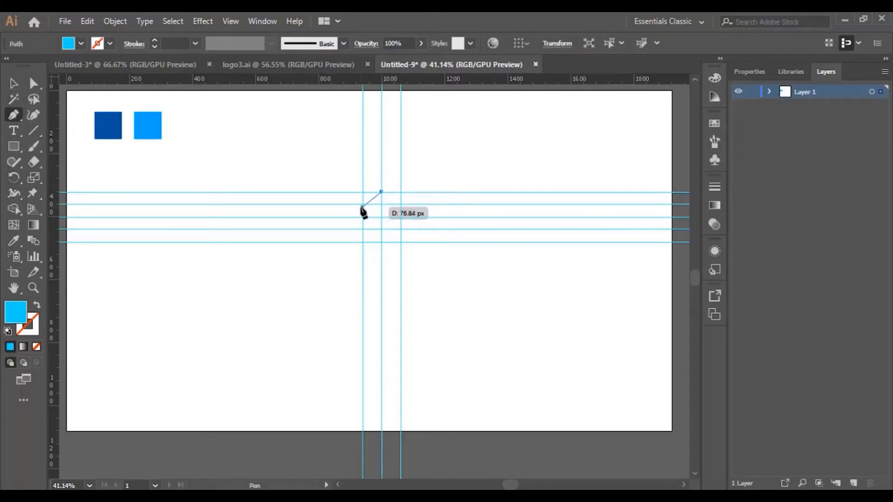
click(362, 204)
click(363, 229)
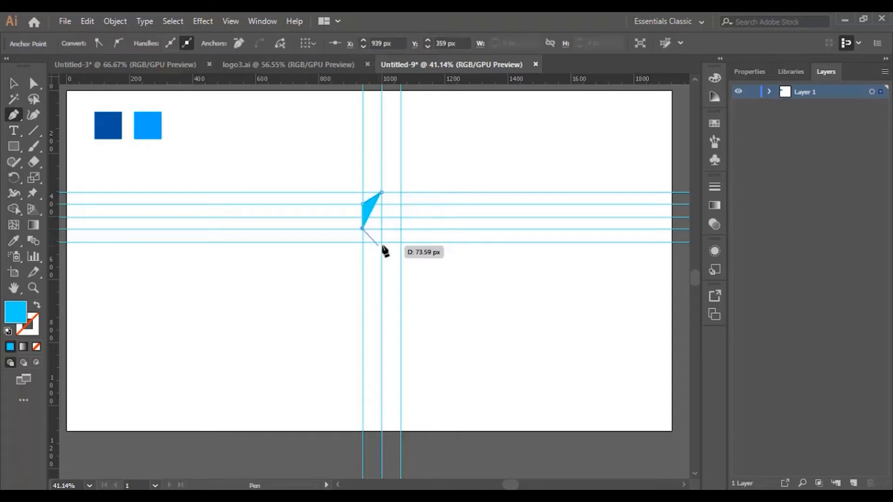
click(381, 242)
click(400, 229)
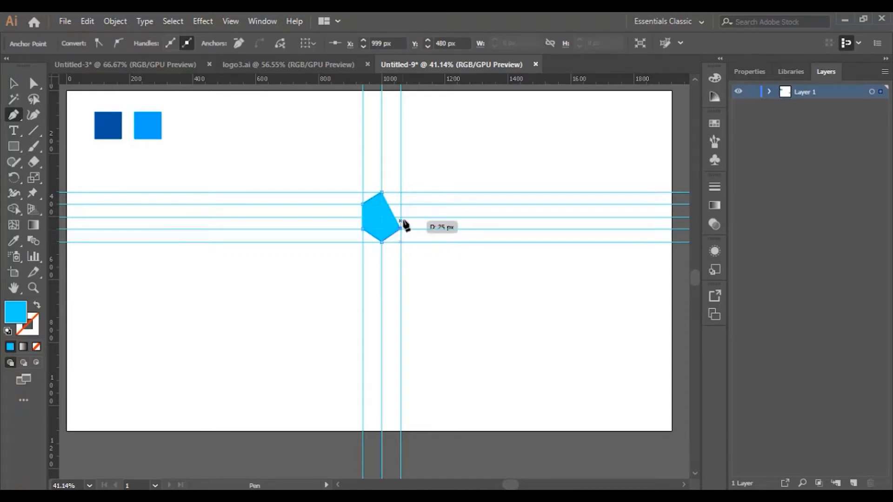
click(400, 204)
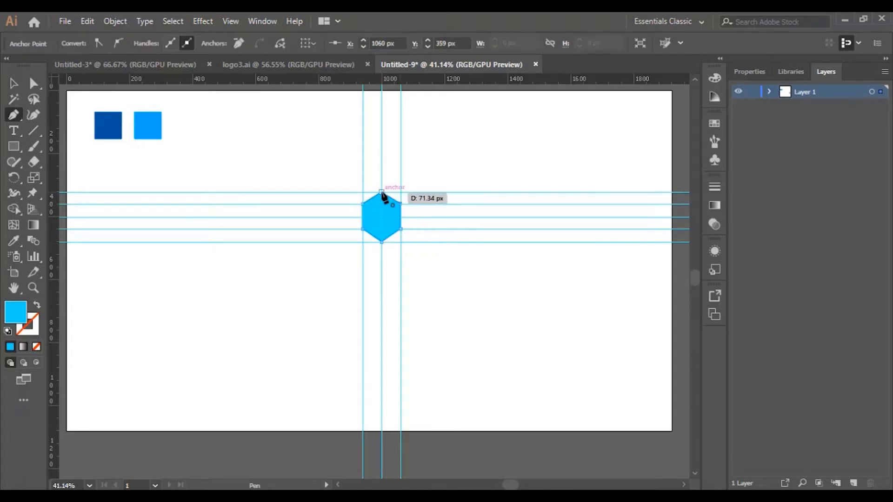
click(382, 193)
Move the hexagon off the guides into the empty area between the colour squares and the vertical guides
click(14, 85)
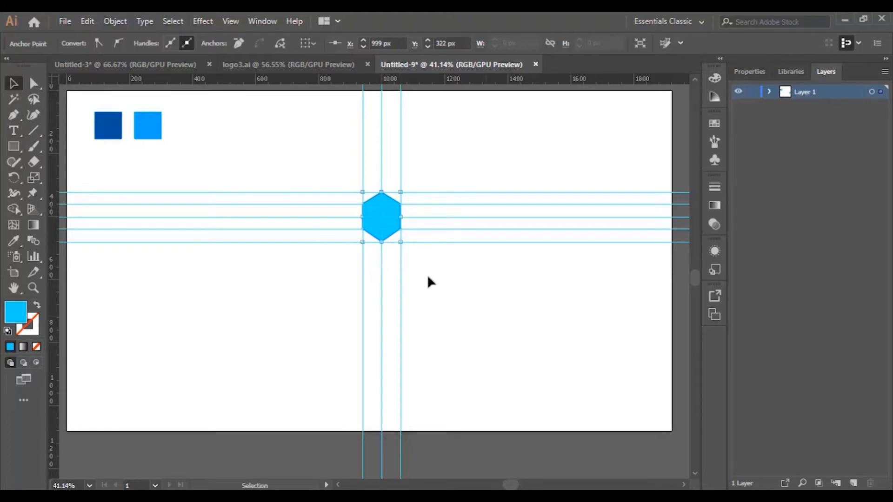
drag(387, 229, 280, 163)
click(292, 310)
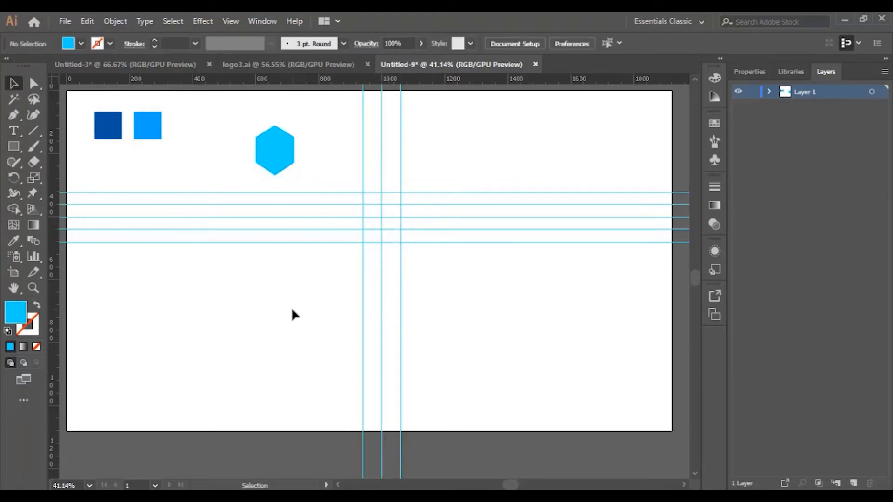
click(280, 154)
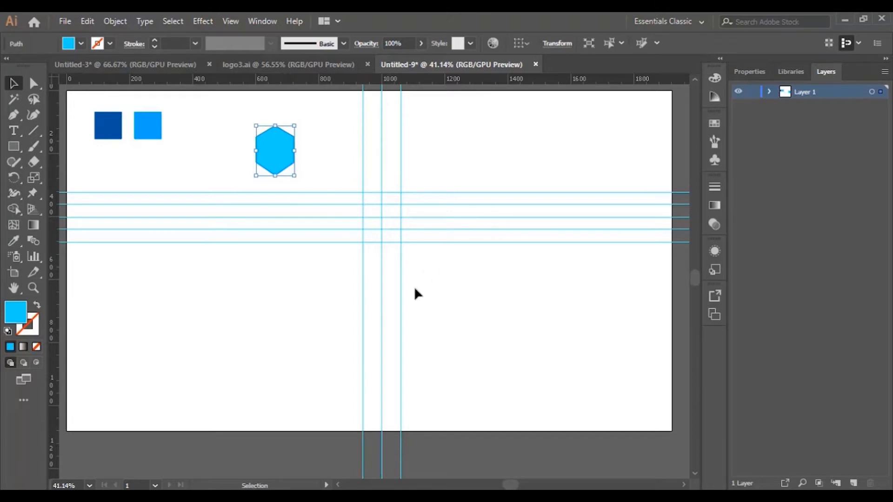
Draw a light-blue rectangle about 204 by 137 px below the horizontal guides and place a vertical guide through its centre
scroll(440, 267, down, 2)
scroll(423, 275, up, 3)
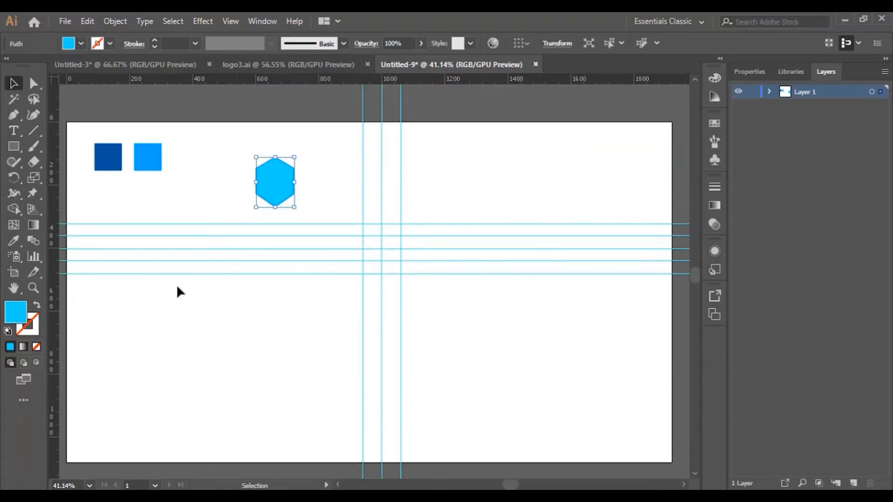
click(14, 146)
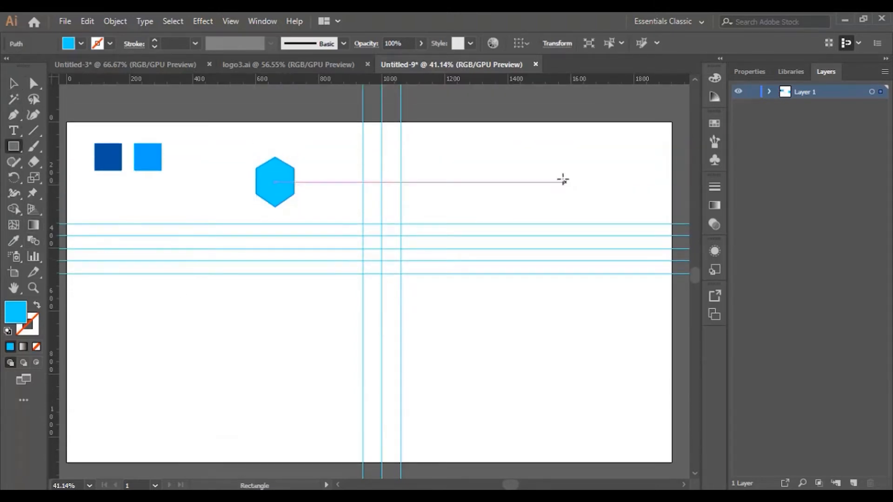
click(33, 288)
scroll(272, 277, down, 2)
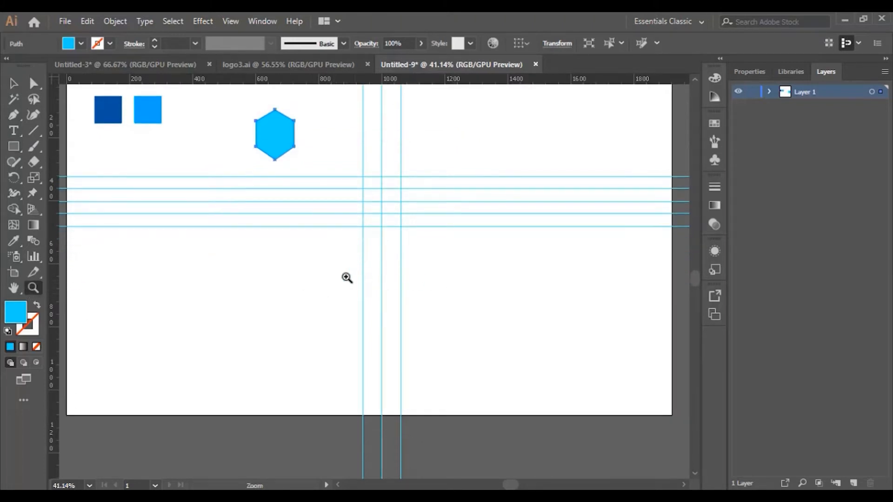
click(210, 279)
scroll(430, 325, up, 2)
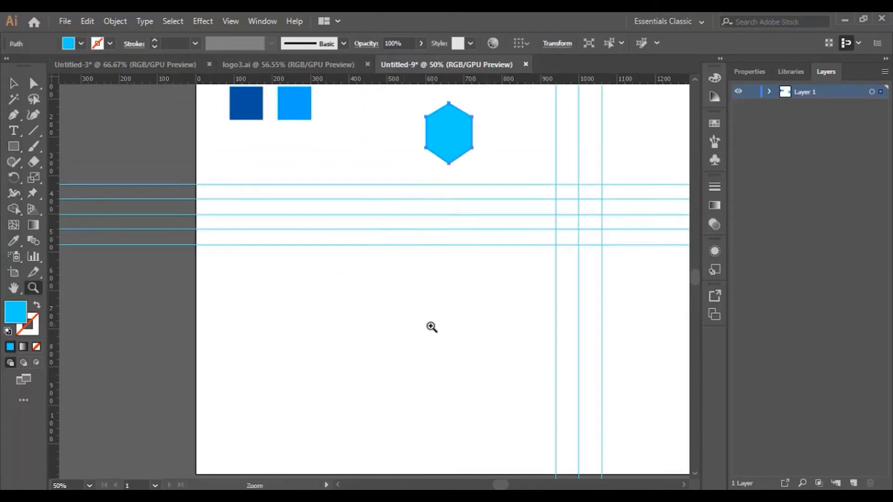
click(434, 320)
scroll(376, 318, down, 1)
scroll(376, 308, up, 2)
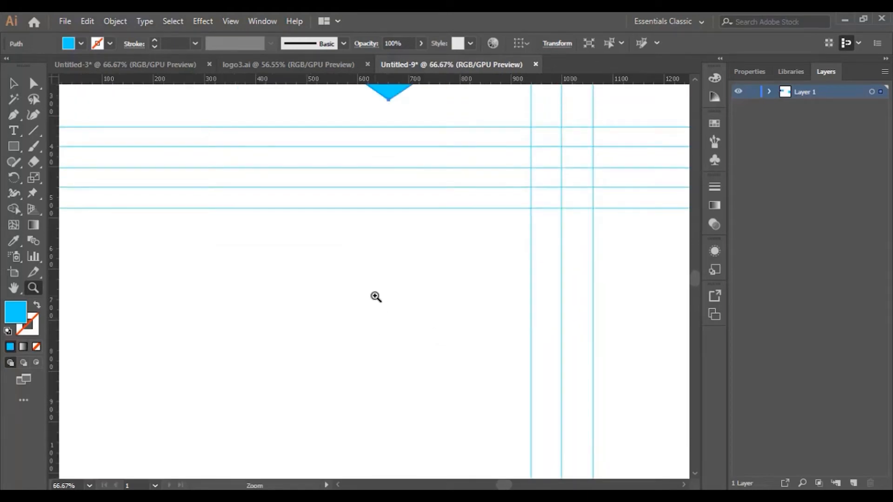
scroll(375, 296, down, 1)
click(19, 149)
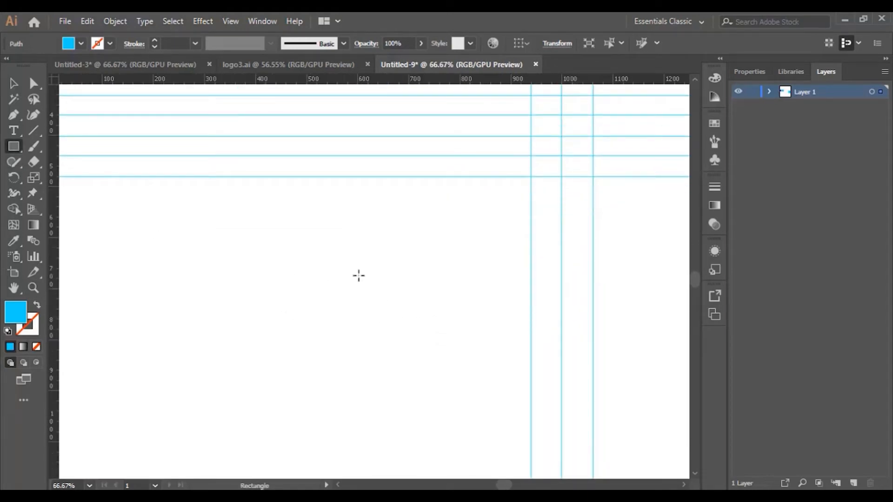
drag(311, 251, 416, 322)
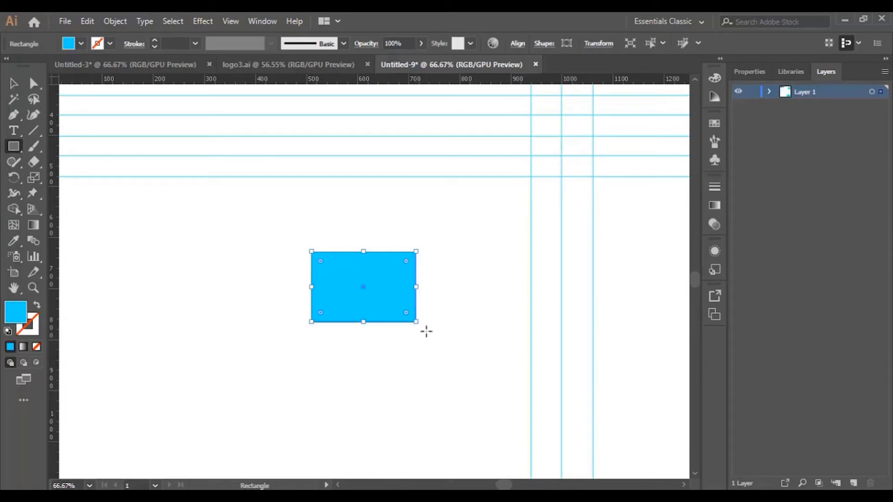
scroll(427, 329, down, 1)
drag(48, 215, 364, 293)
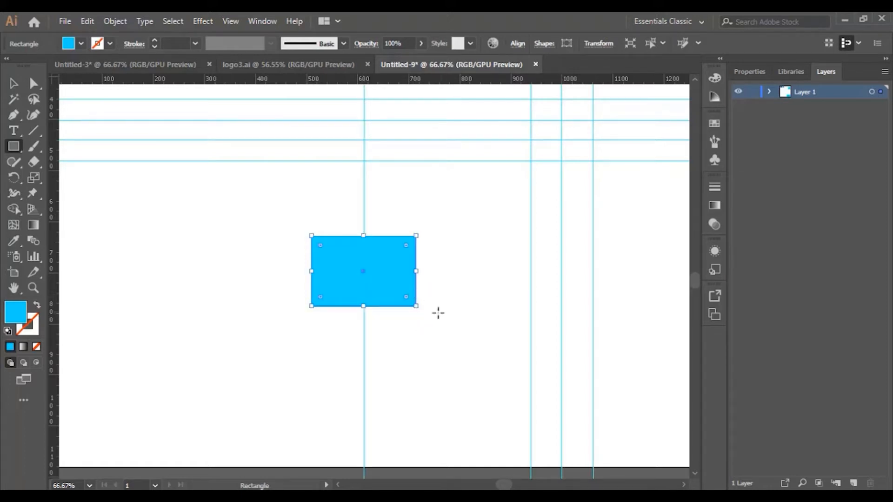
Duplicate the rectangle directly above the original and shorten the copy from its upper edge to a narrow strip
click(14, 83)
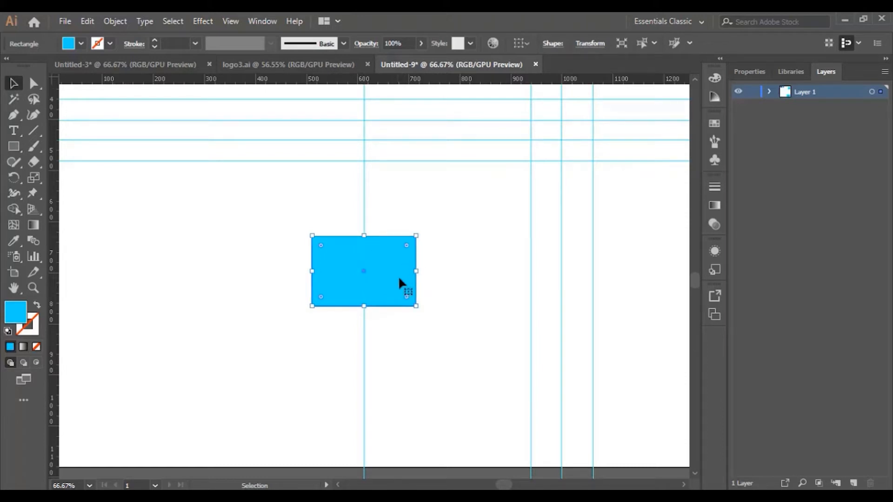
click(432, 272)
click(384, 251)
drag(385, 272, 387, 203)
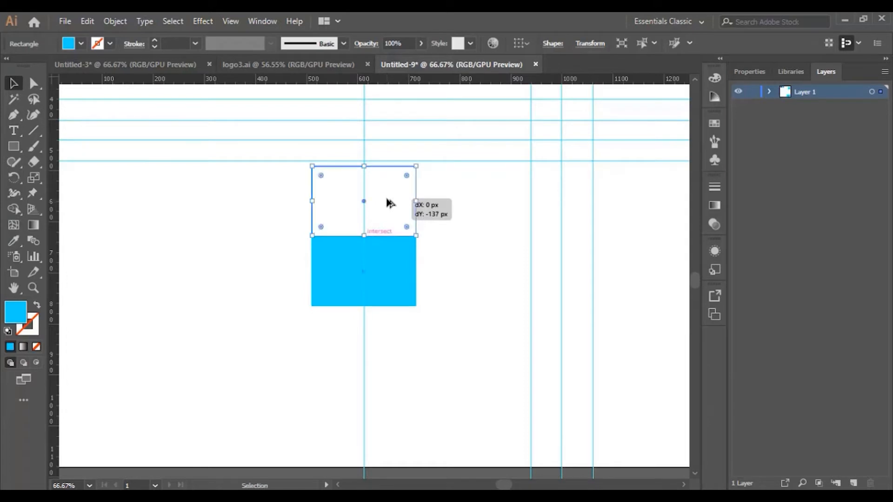
drag(361, 167, 369, 212)
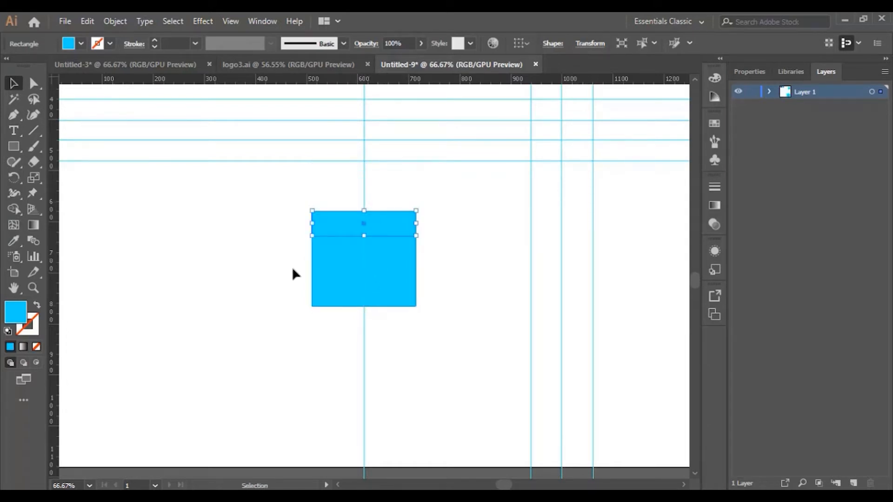
Fill the narrow strip above the blue rectangle with dark teal, #428E8C
double_click(16, 312)
click(579, 260)
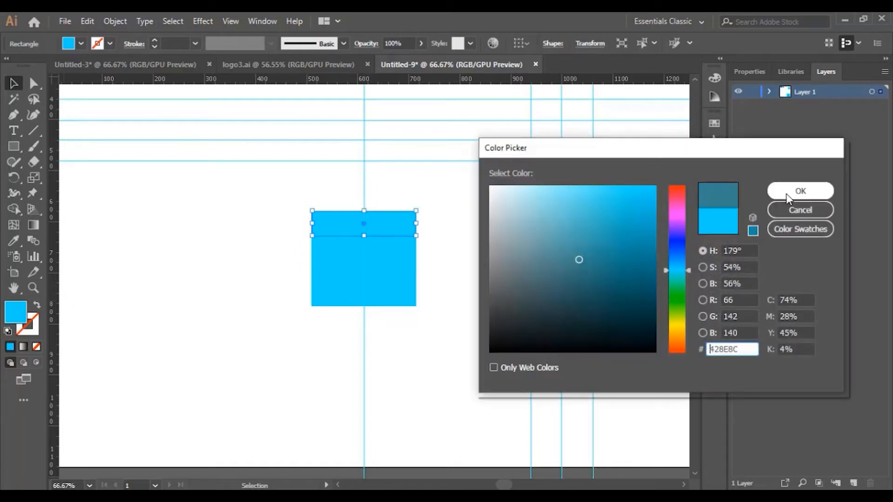
click(790, 195)
click(528, 270)
Shorten the light-blue rectangle from its lower edge to about 110 px high
click(365, 303)
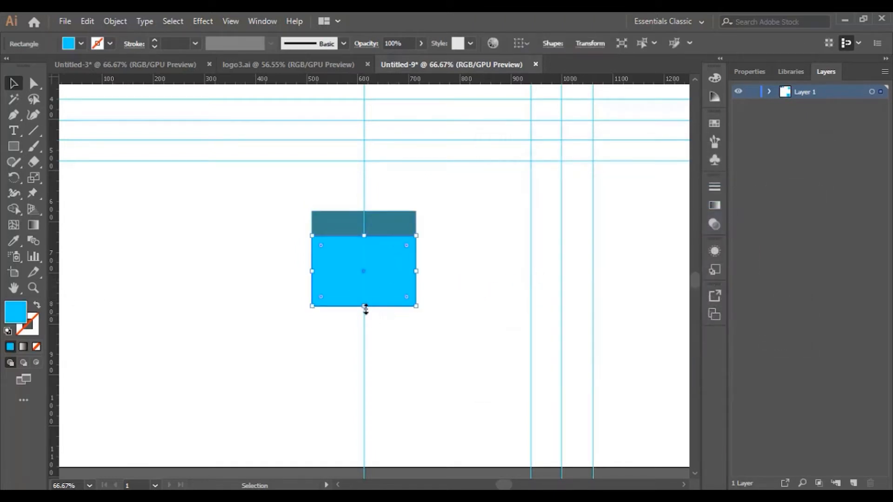
drag(364, 306, 365, 292)
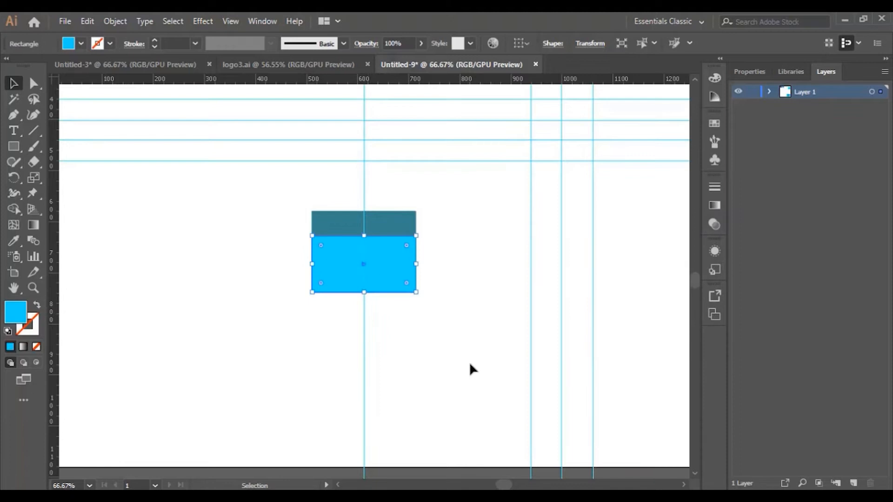
click(462, 327)
Duplicate the teal strip against the lower edge of the light-blue rectangle
click(402, 232)
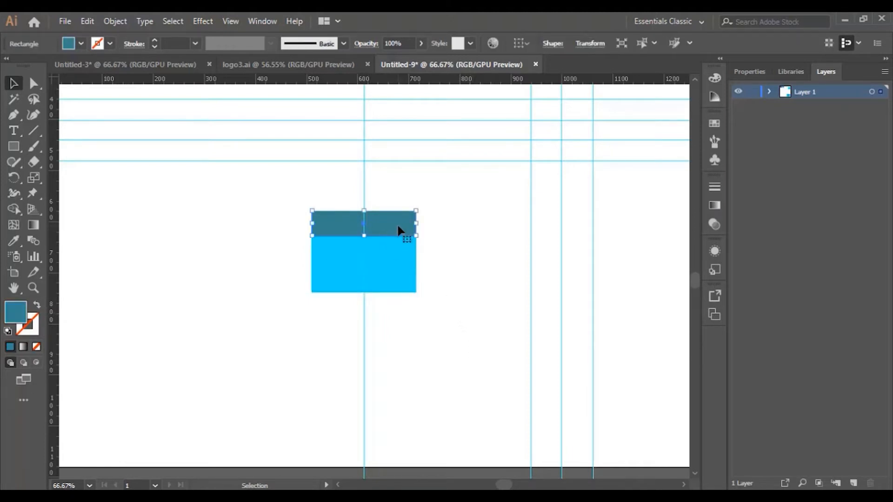
drag(399, 231, 401, 311)
click(414, 349)
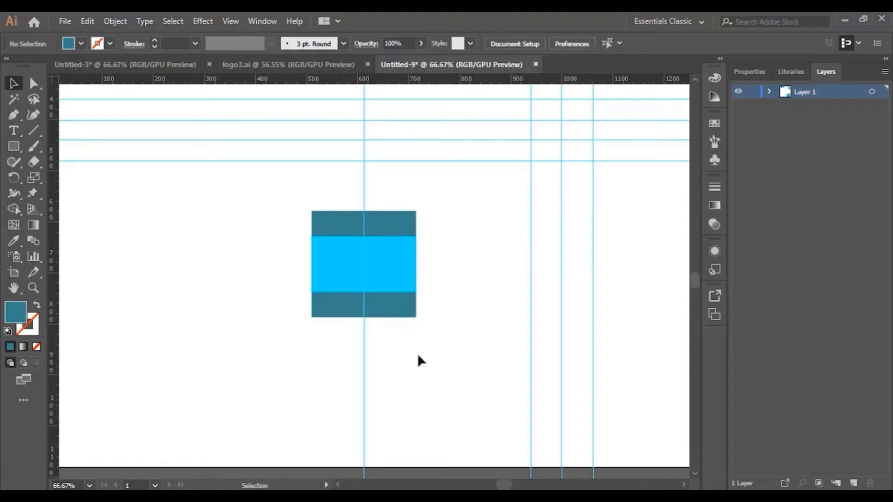
drag(280, 197, 432, 331)
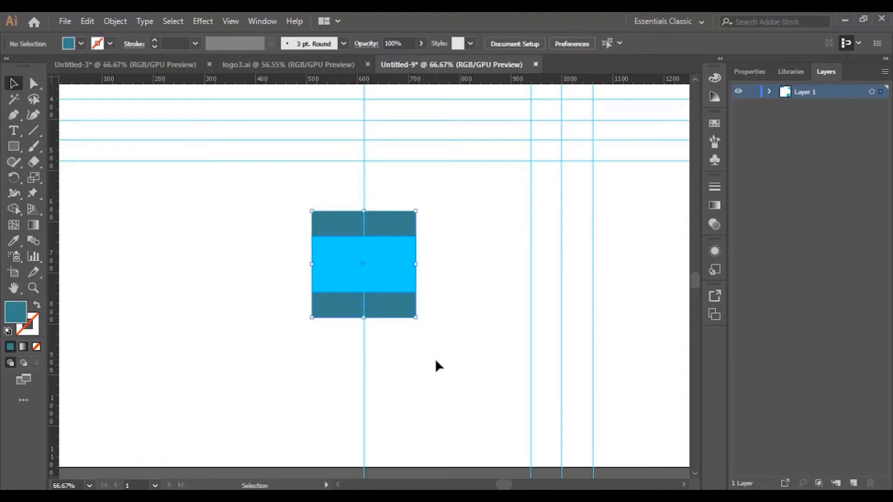
click(442, 313)
Turn the upper teal strip into a triangle by adding an anchor at its top centre and deleting both upper corner anchors
click(376, 221)
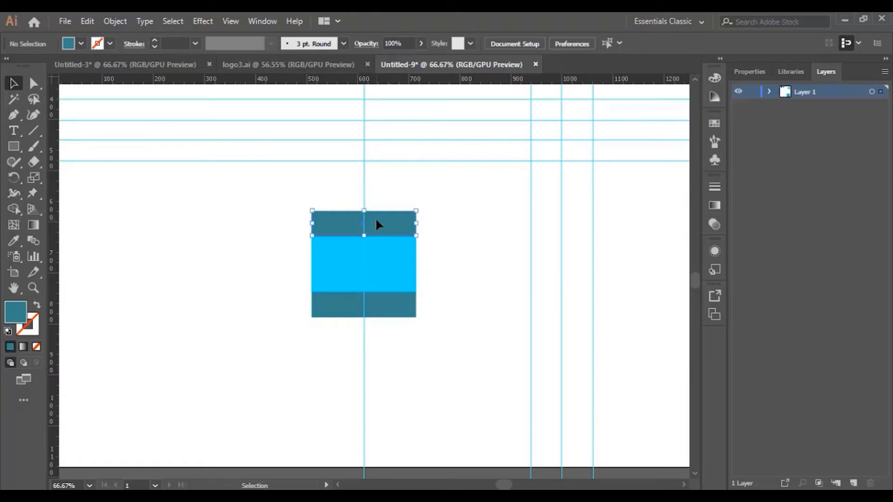
click(13, 115)
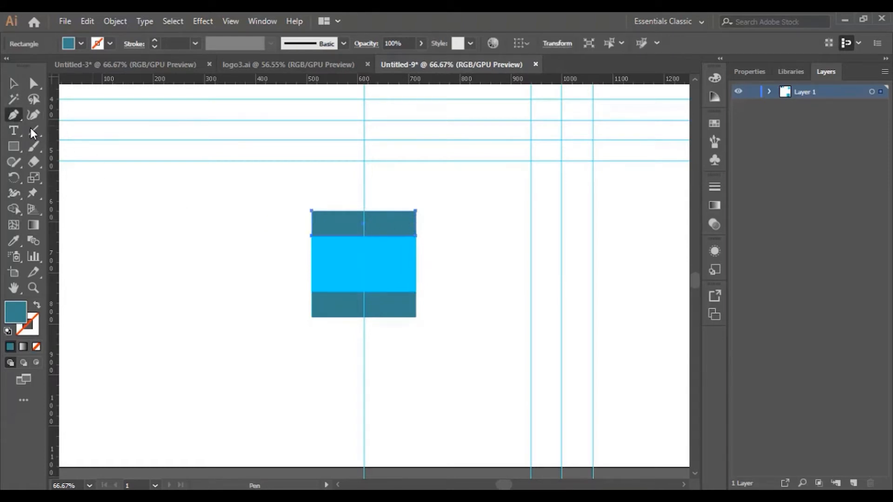
click(363, 212)
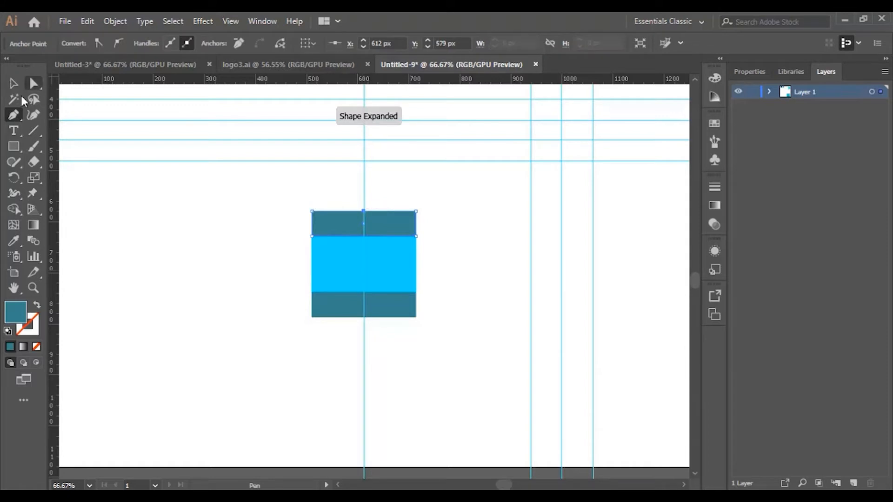
right_click(13, 115)
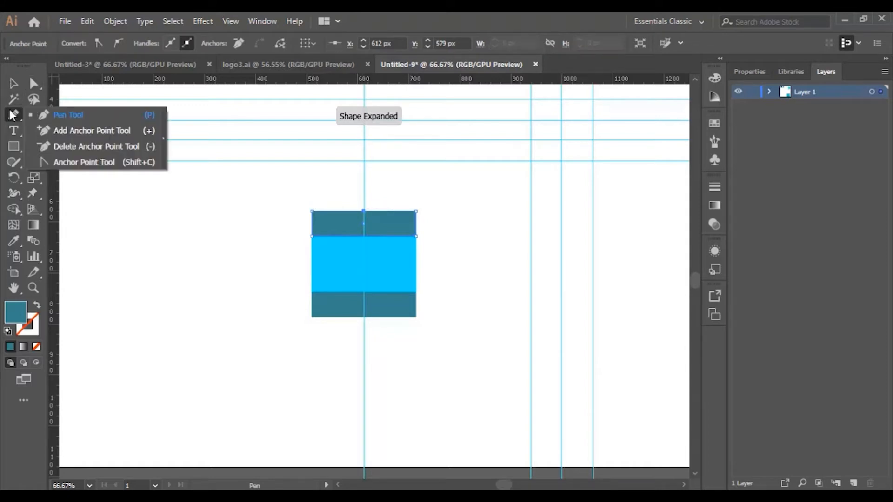
click(82, 147)
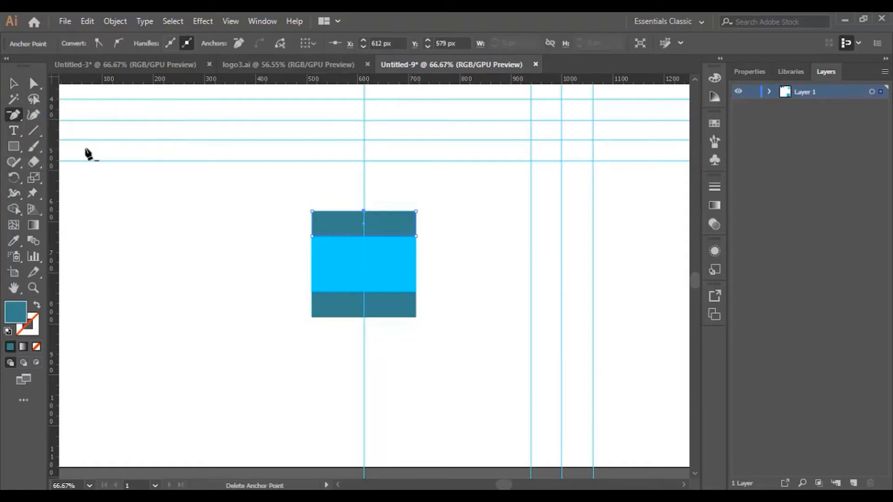
click(417, 212)
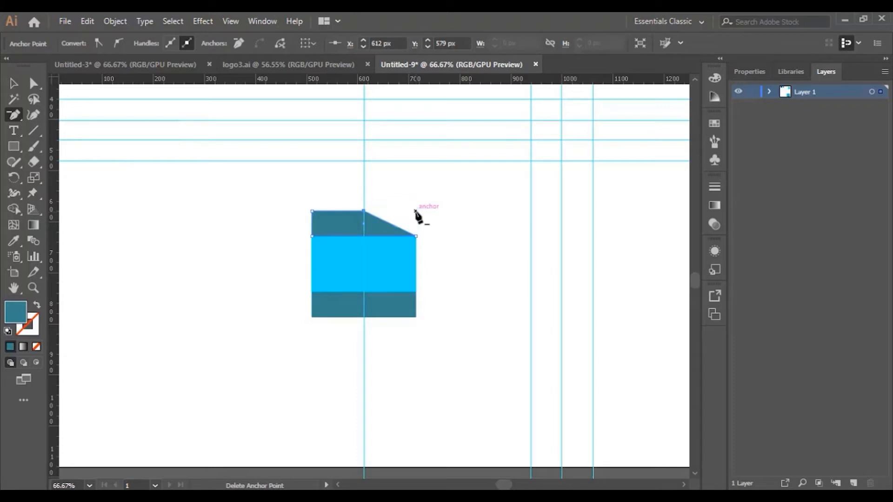
click(312, 211)
key(v)
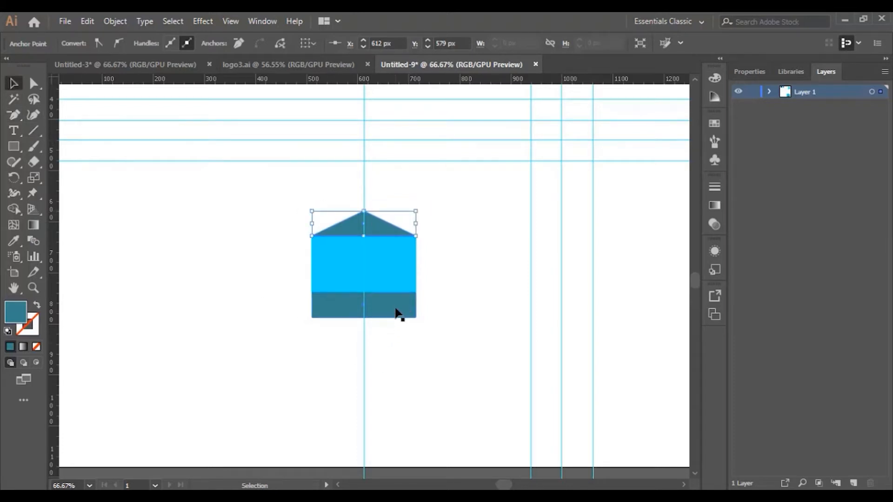
Turn the lower teal strip into a downward-pointing triangle by adding a bottom-centre anchor and deleting both lower corner anchors
click(397, 312)
drag(13, 113, 70, 130)
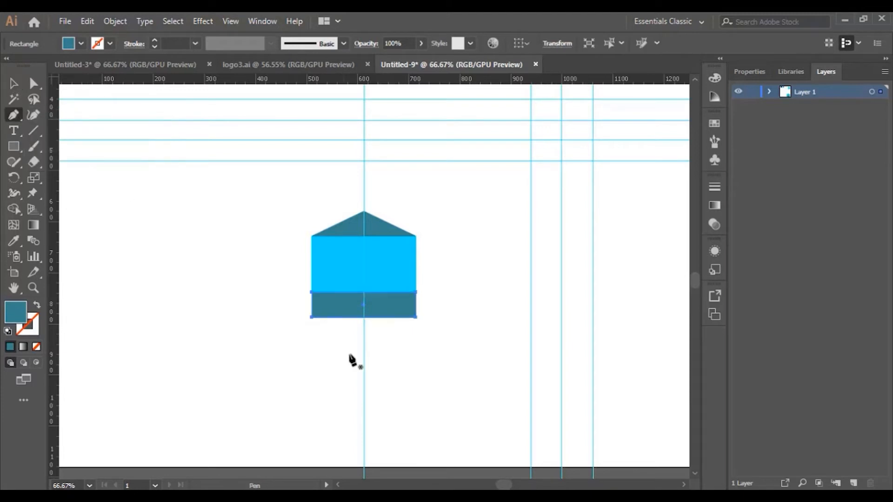
click(364, 318)
drag(17, 116, 90, 146)
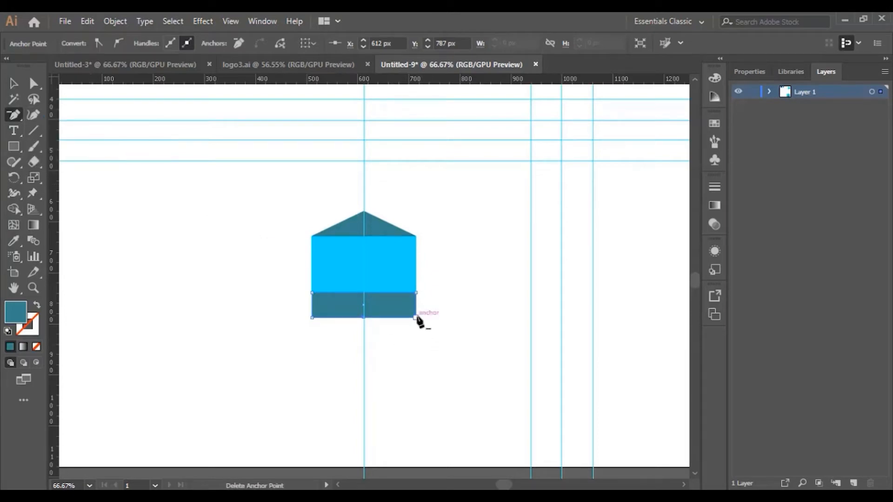
click(416, 318)
click(312, 318)
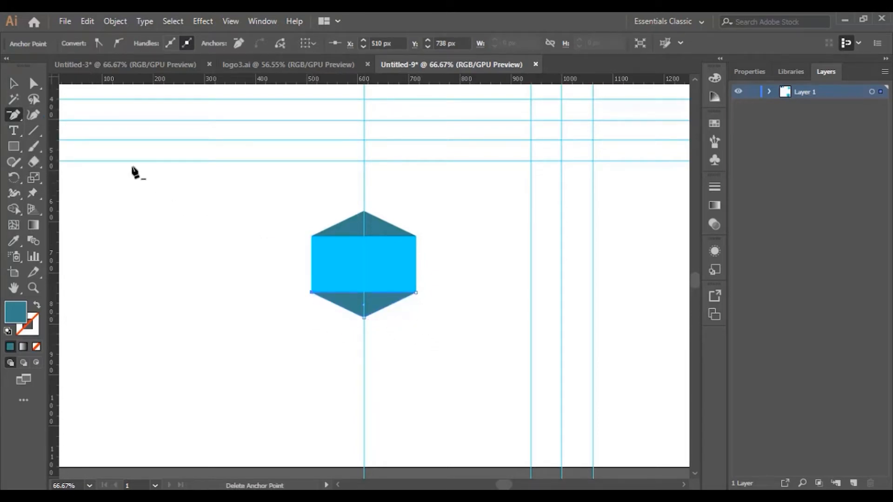
key(v)
click(435, 388)
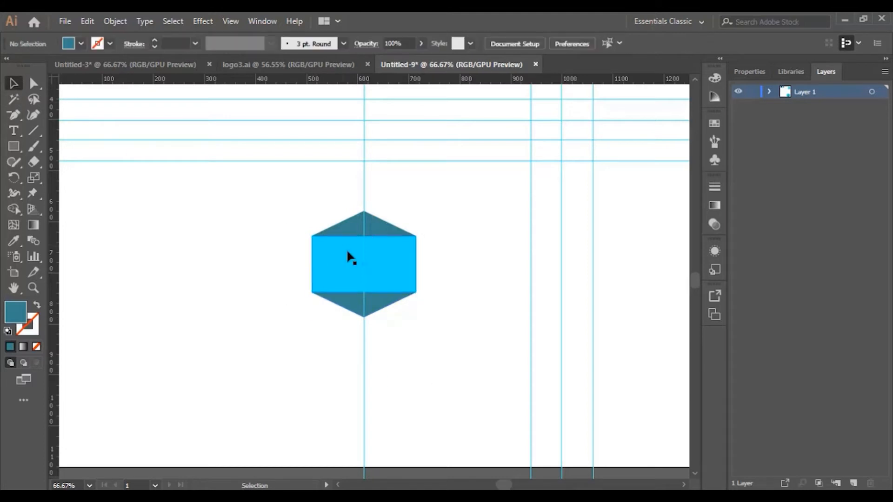
Move both triangles and the light-blue rectangle clear of the vertical guide and unite them into one hexagon with Pathfinder
drag(312, 204, 430, 305)
drag(397, 281, 301, 290)
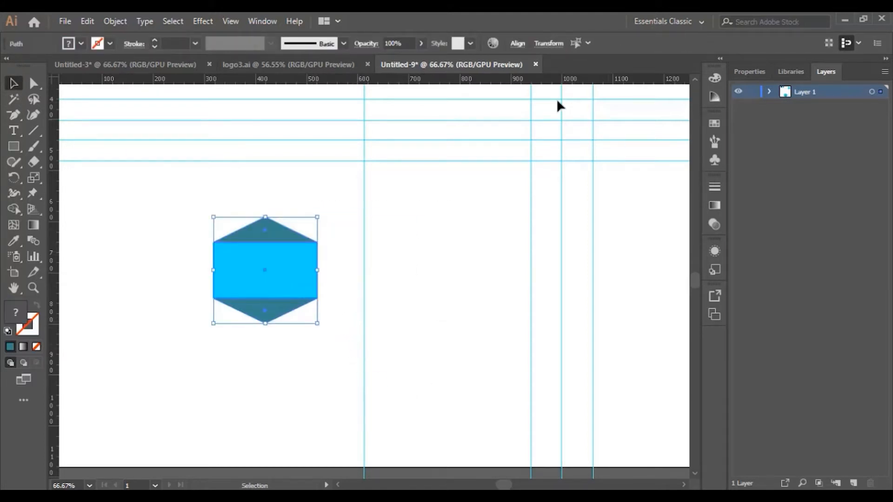
click(254, 23)
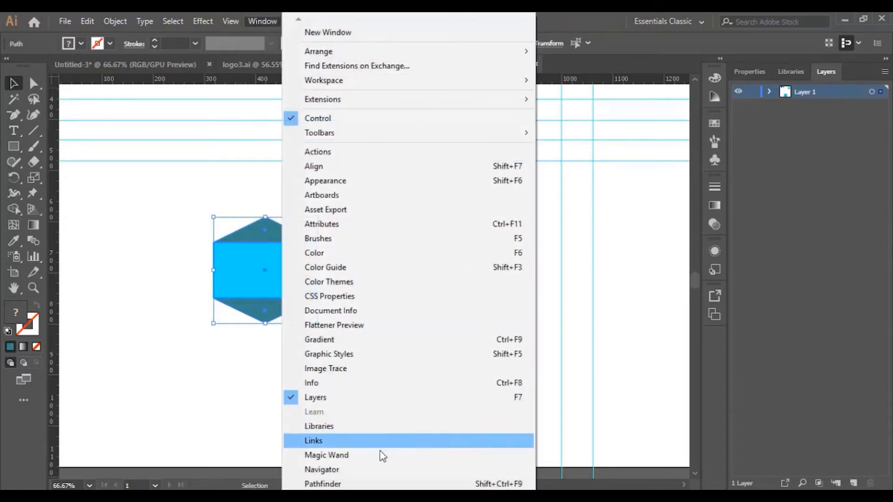
click(338, 484)
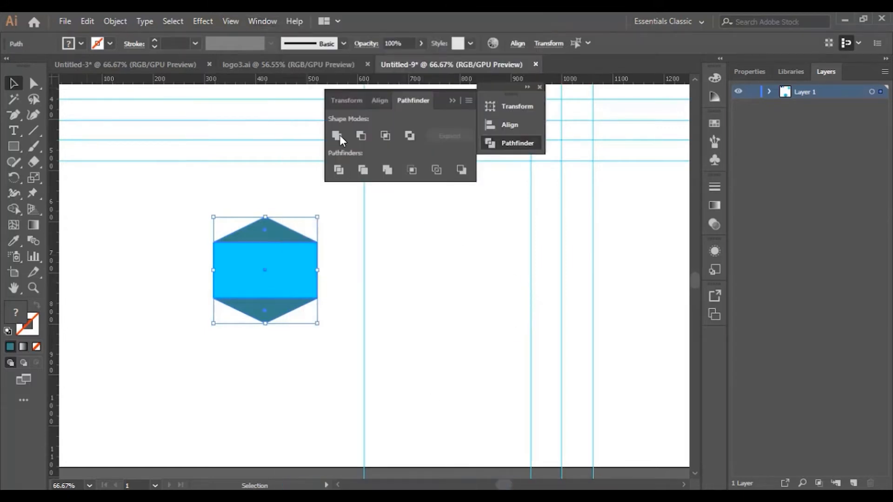
click(337, 134)
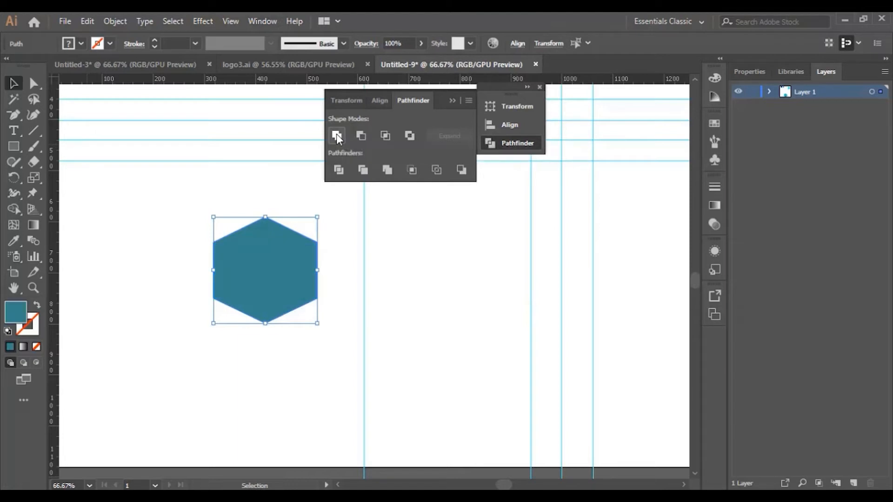
click(343, 299)
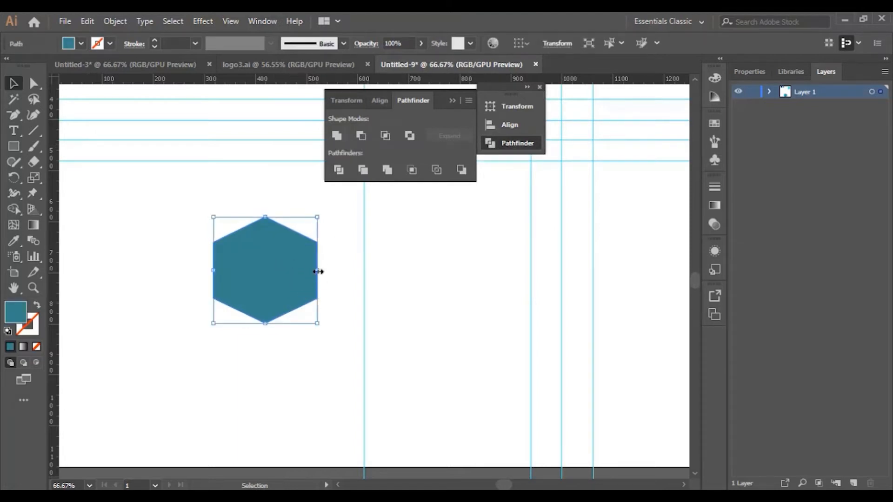
Narrow the united teal hexagon to about 185 px wide and reposition it across the vertical guide
drag(318, 270, 418, 299)
click(321, 355)
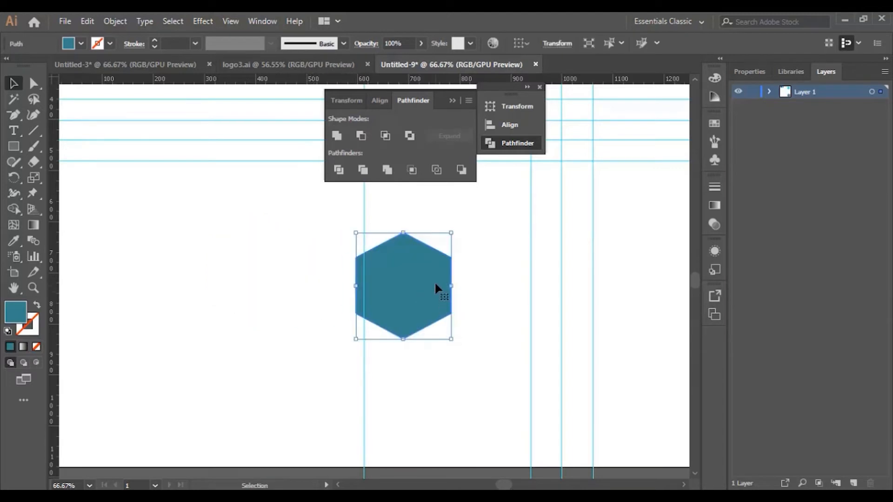
click(452, 100)
click(540, 87)
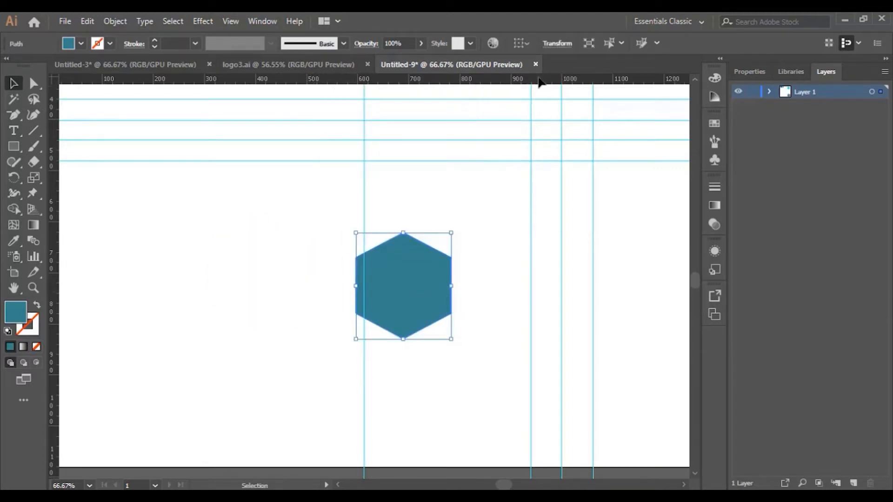
Move the small light-blue hexagon from above the horizontal guides to the empty area beside the teal hexagon
key(ctrl+minus)
key(p)
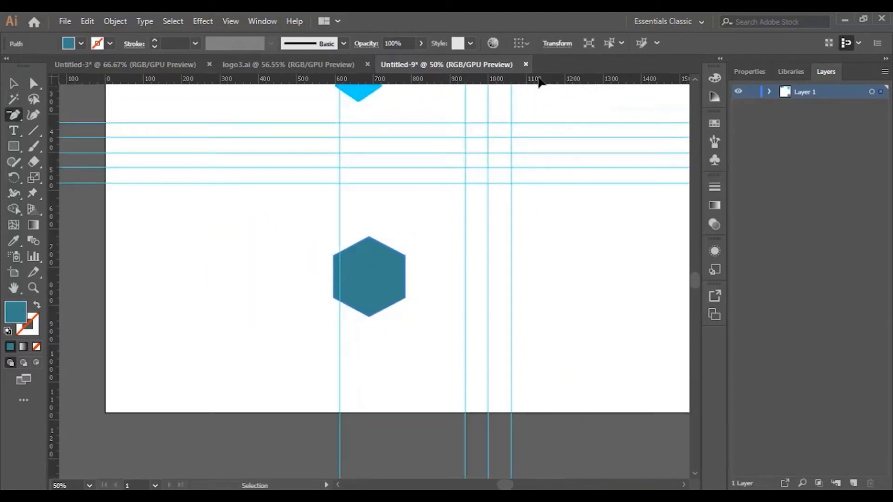
key(ctrl+minus)
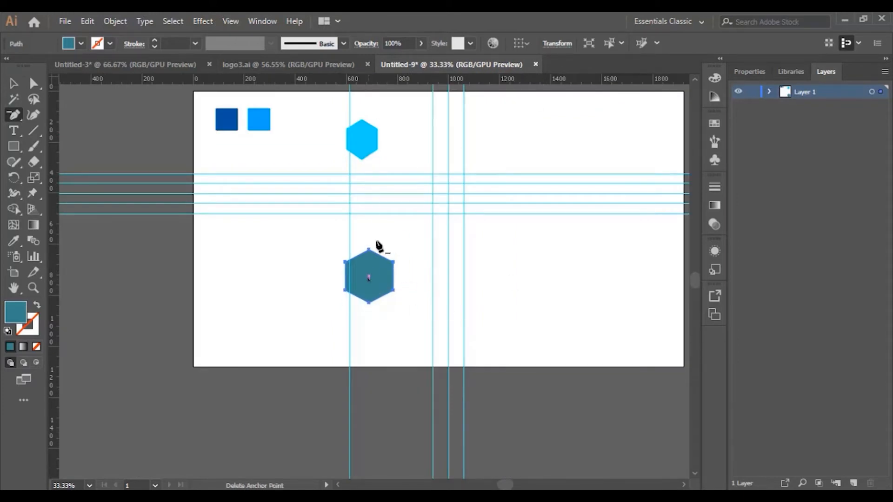
click(20, 85)
drag(366, 136, 282, 279)
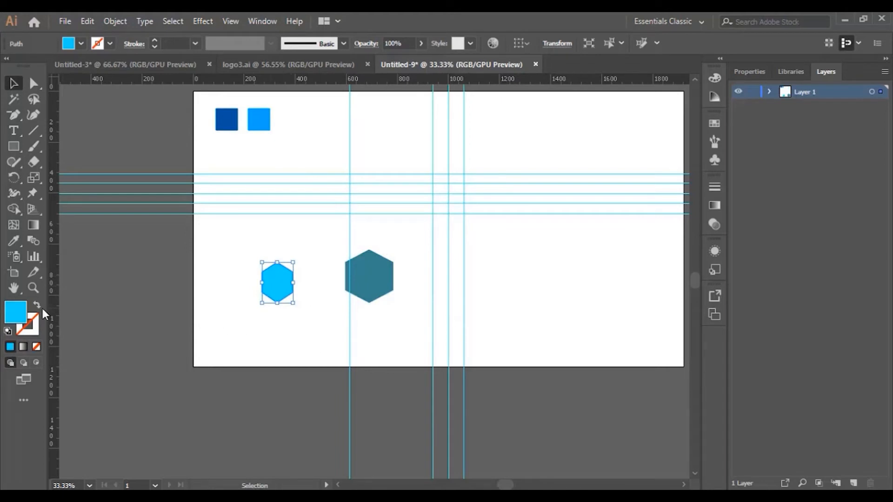
Widen the light-blue hexagon from its right edge to about 140 px for more regular proportions
click(33, 288)
click(283, 284)
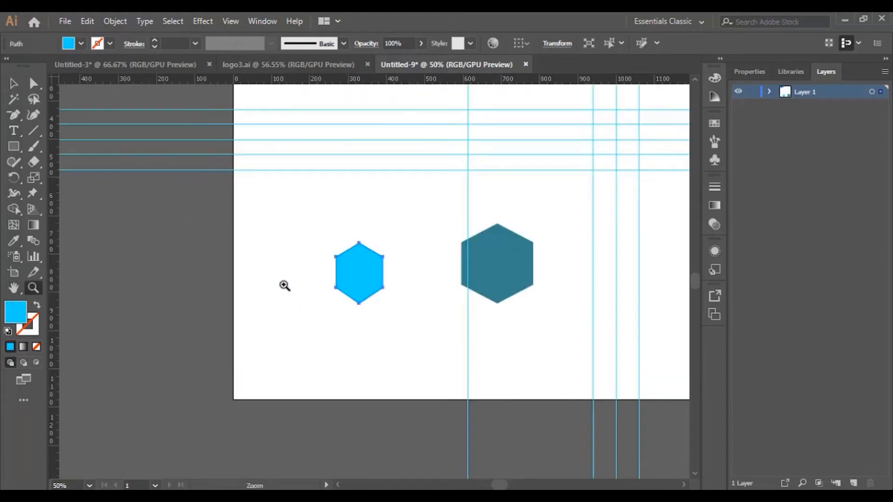
scroll(325, 297, down, 2)
click(13, 83)
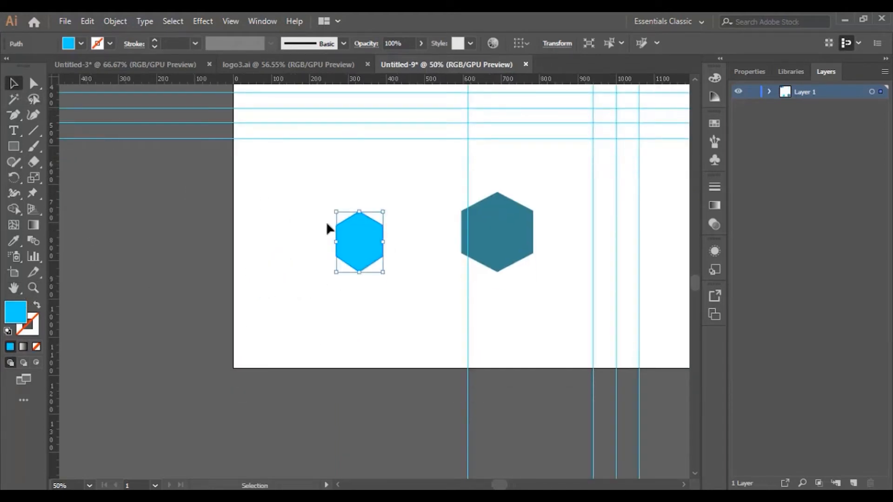
drag(383, 242, 393, 241)
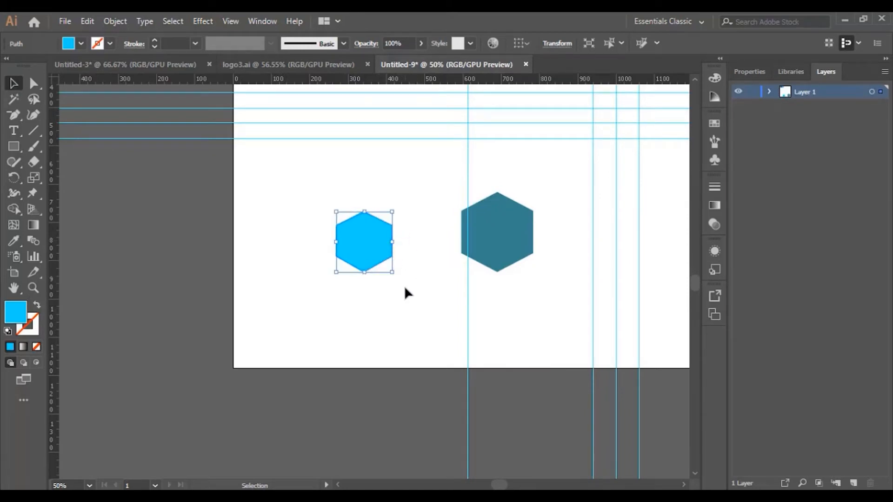
click(389, 246)
drag(395, 242, 389, 242)
click(383, 298)
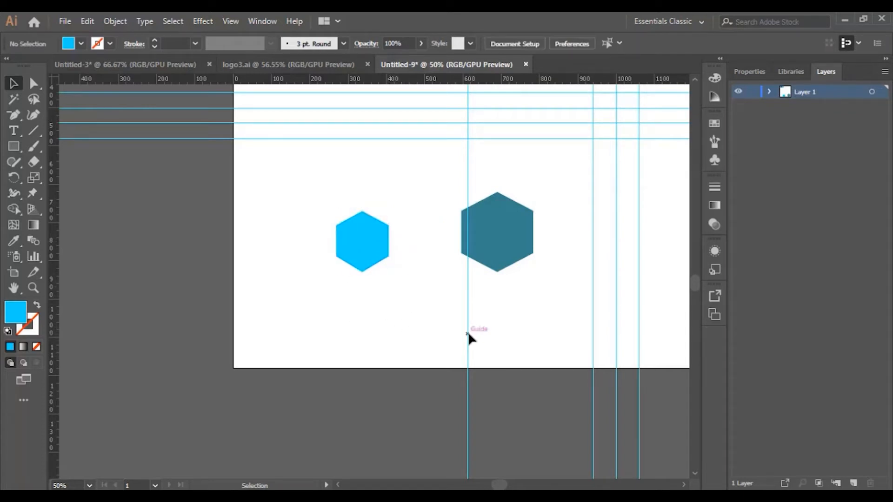
Delete the teal hexagon and move the light-blue hexagon onto the vertical guide
click(367, 263)
click(513, 246)
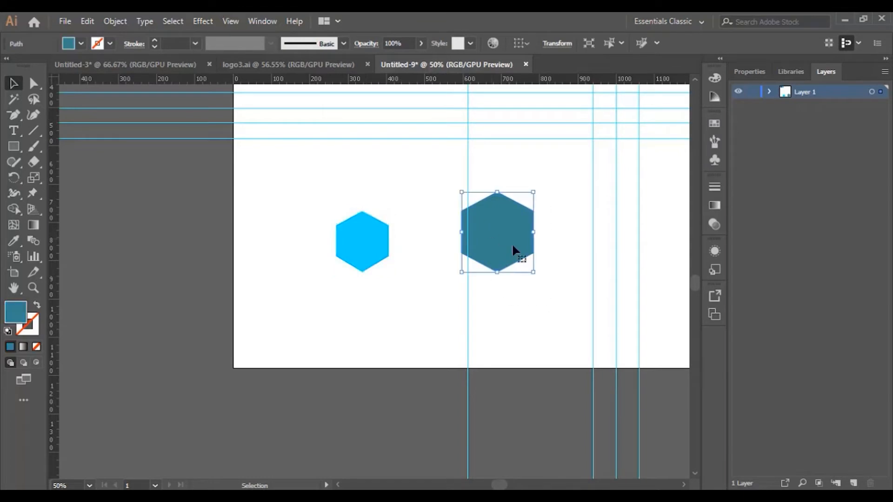
key(Delete)
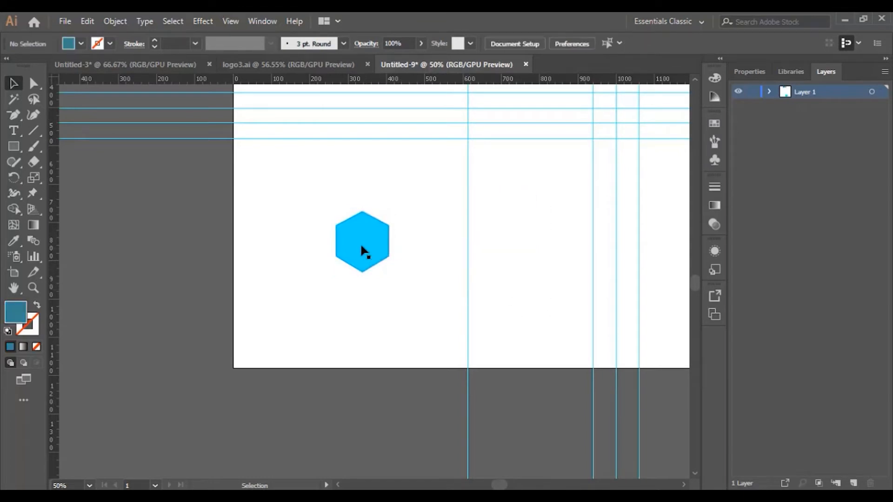
drag(355, 242, 450, 233)
scroll(561, 332, up, 3)
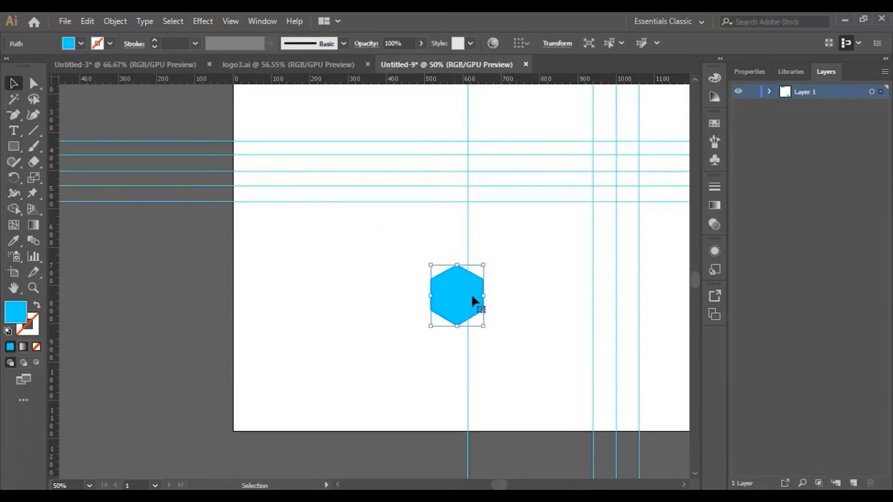
drag(473, 300, 457, 278)
Hide the guides on the artboard
right_click(520, 218)
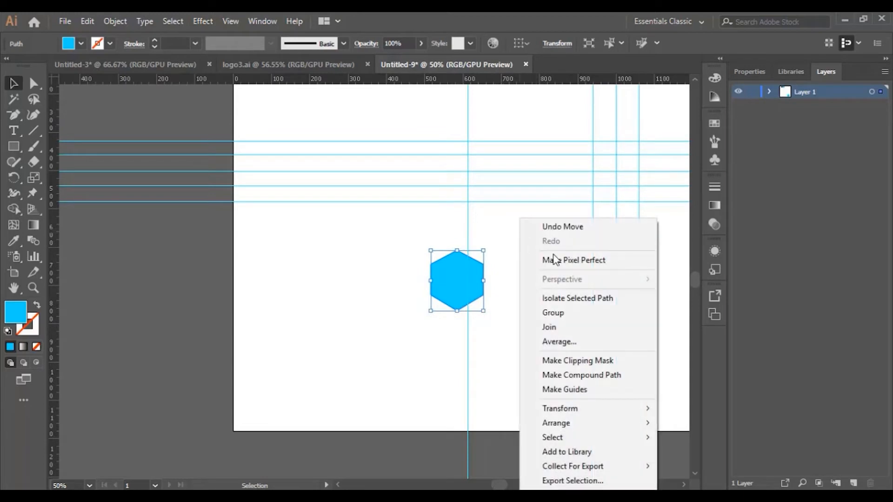
click(352, 252)
click(352, 252)
right_click(352, 252)
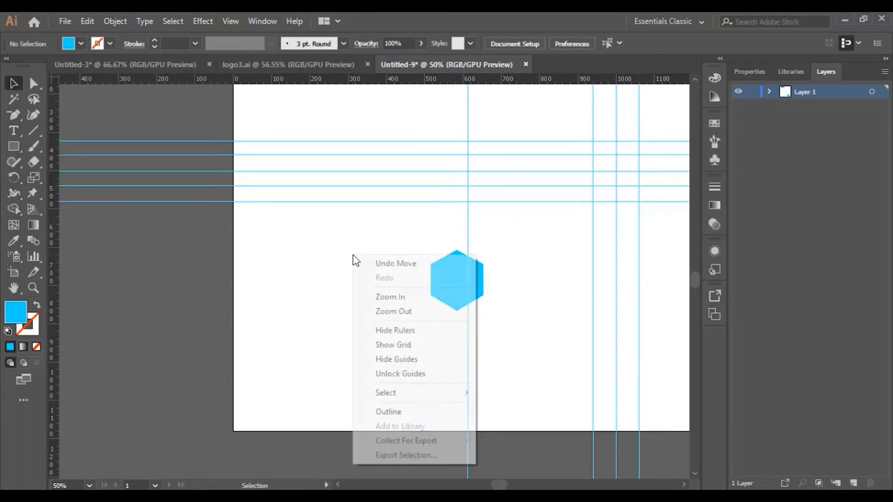
click(422, 361)
Move the light-blue hexagon up and to the right, into the open middle area of the artboard
drag(457, 281, 511, 231)
scroll(553, 352, up, 1)
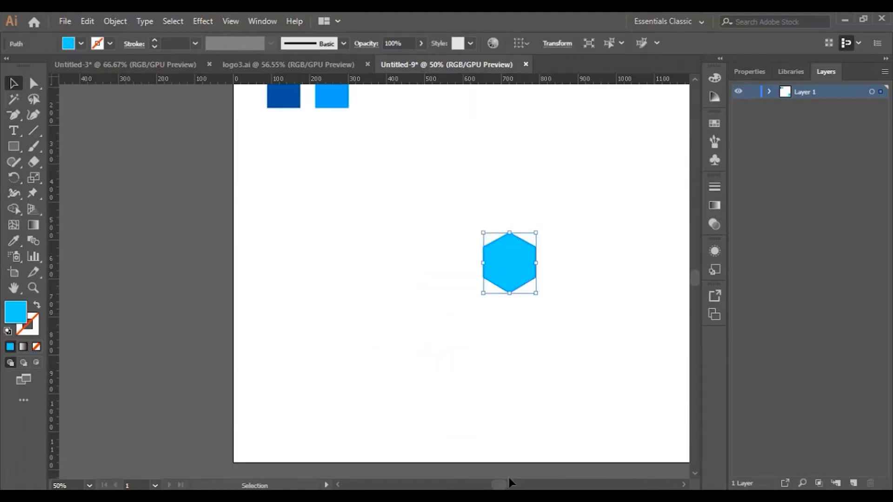
drag(501, 484, 508, 484)
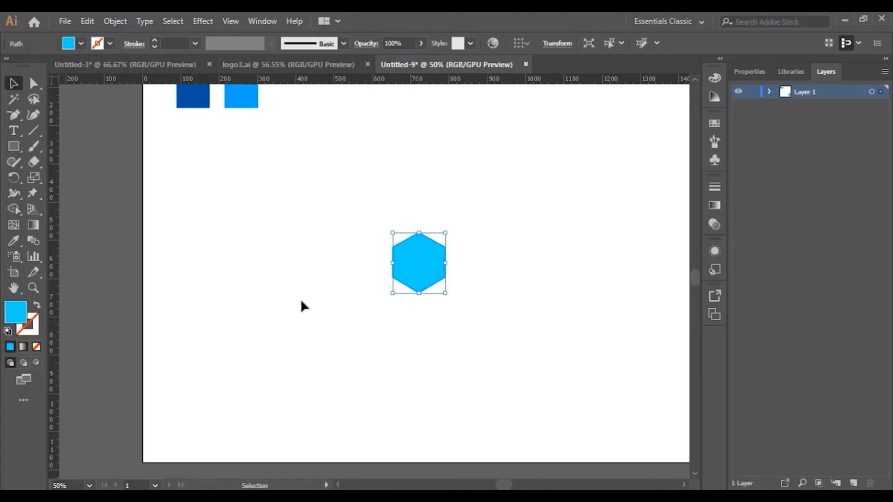
Create a copy of the light-blue hexagon scaled uniformly to 200%
double_click(36, 177)
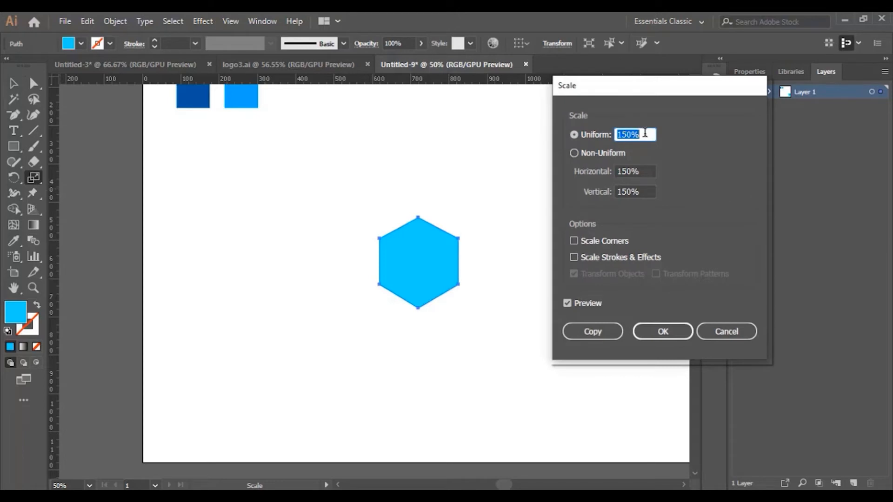
drag(645, 133, 598, 134)
click(568, 303)
click(567, 303)
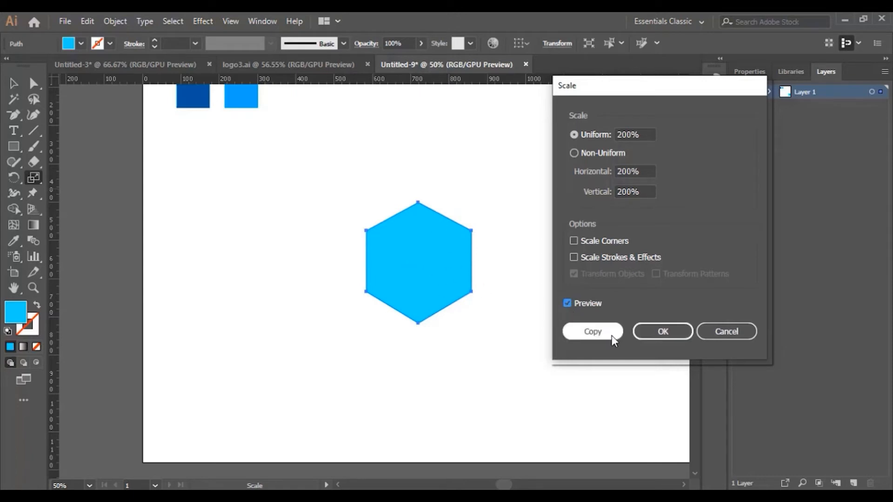
click(599, 336)
Send the 200% hexagon copy to the back and fill it with a darker teal blue
right_click(460, 253)
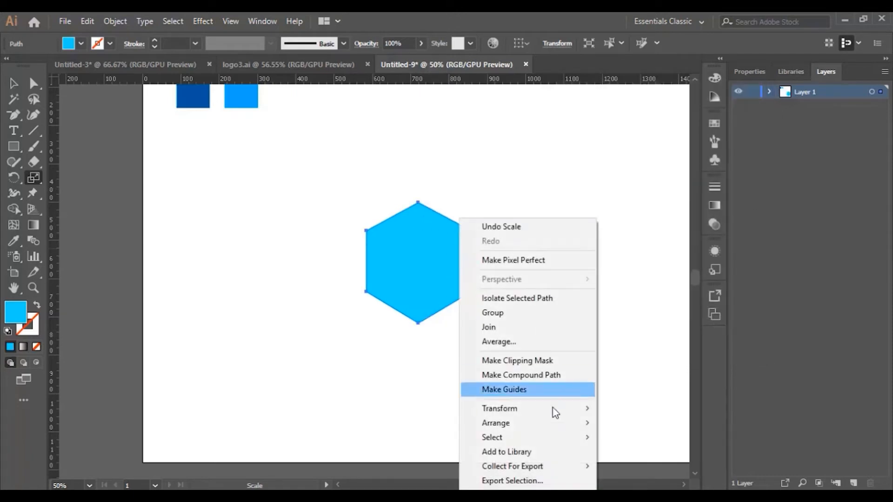
mouse_move(549, 423)
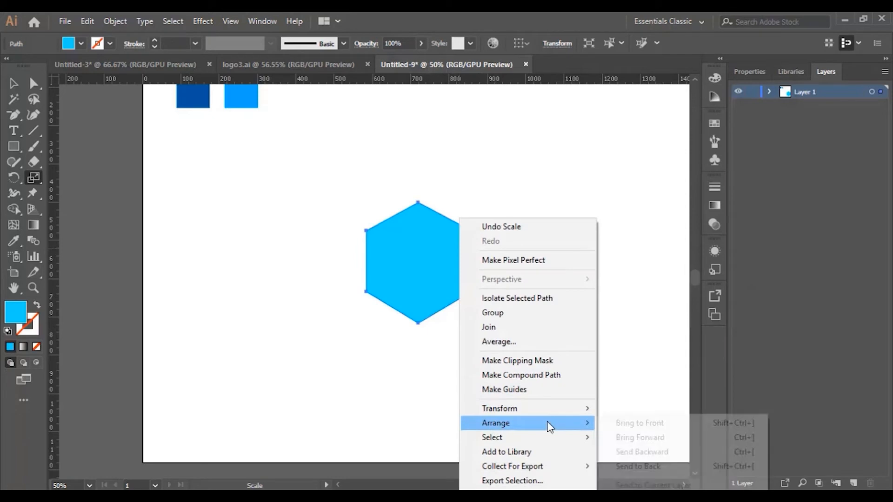
click(635, 467)
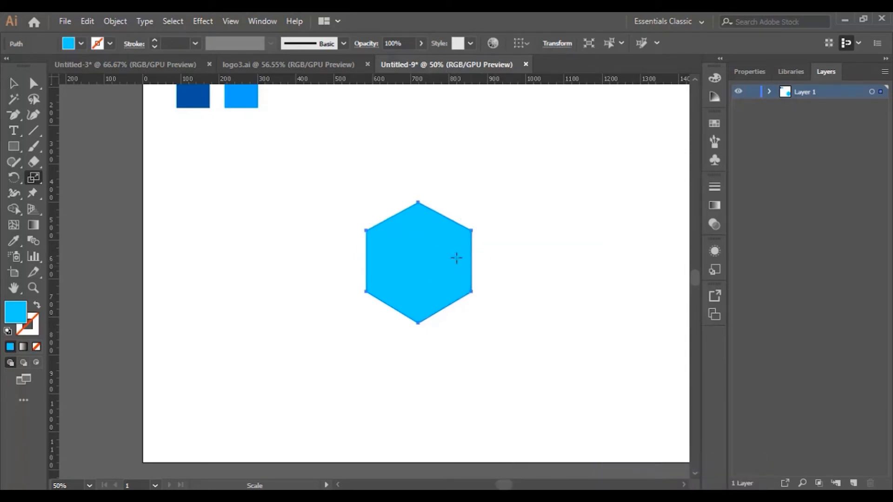
double_click(15, 312)
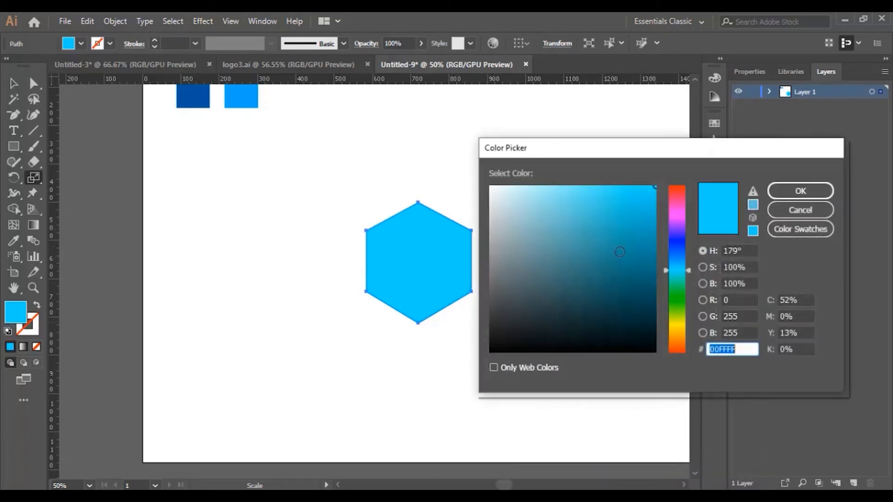
click(621, 244)
click(786, 191)
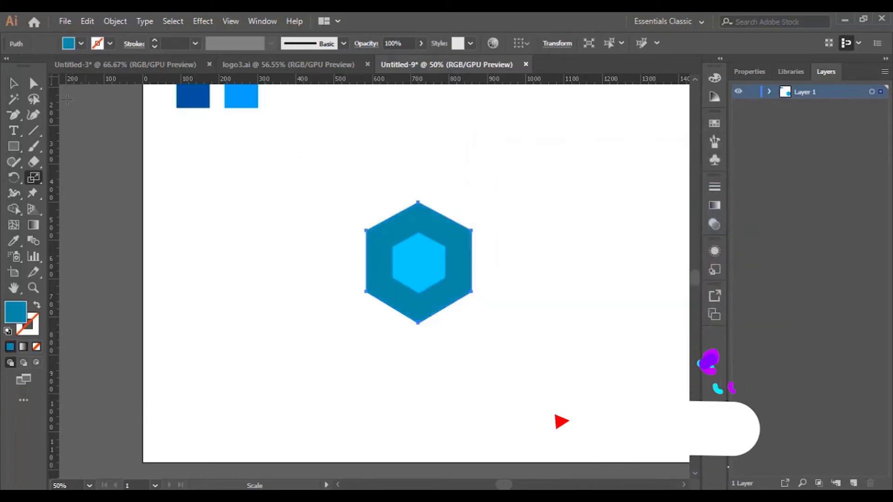
key(v)
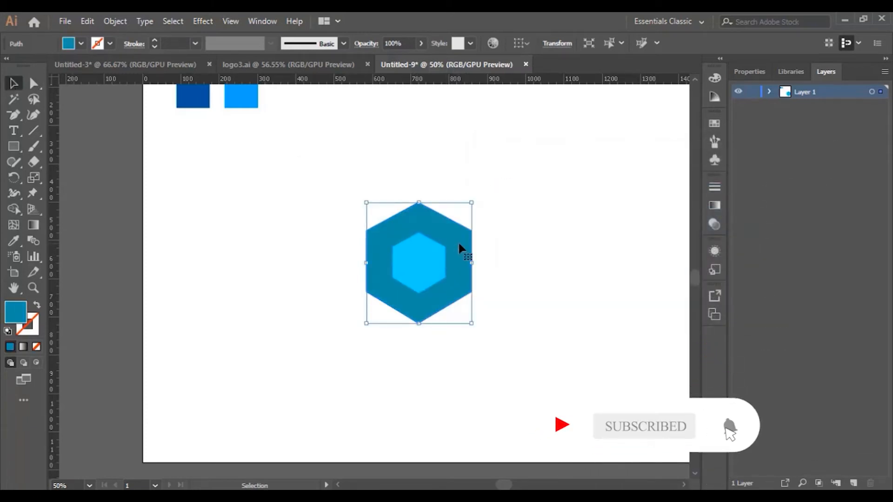
Create a copy of the teal-blue hexagon scaled uniformly to 150%
double_click(33, 176)
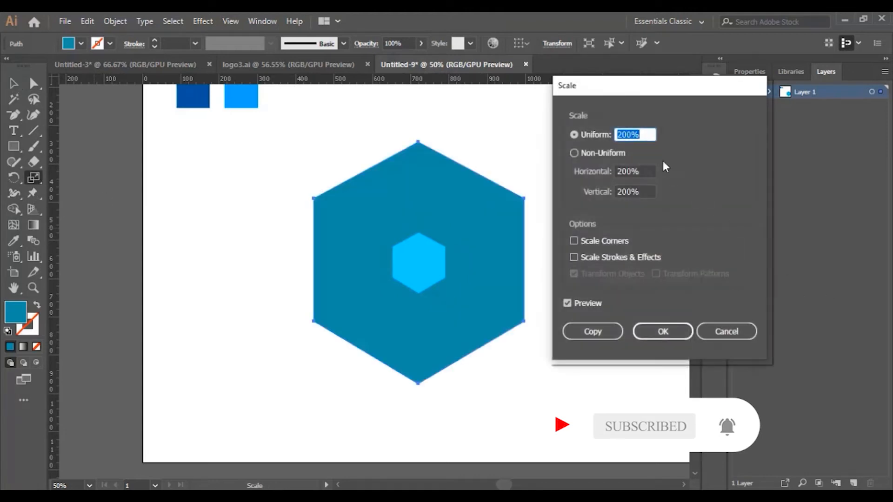
text(150)
click(567, 303)
click(567, 304)
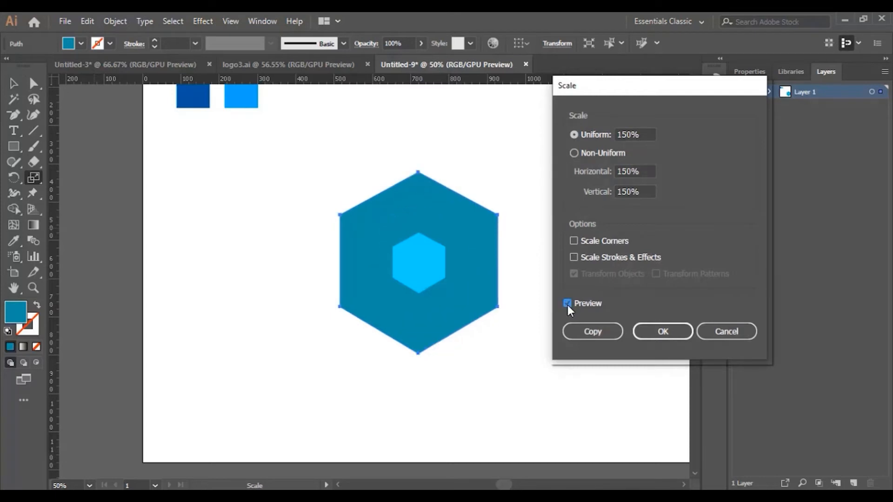
click(591, 331)
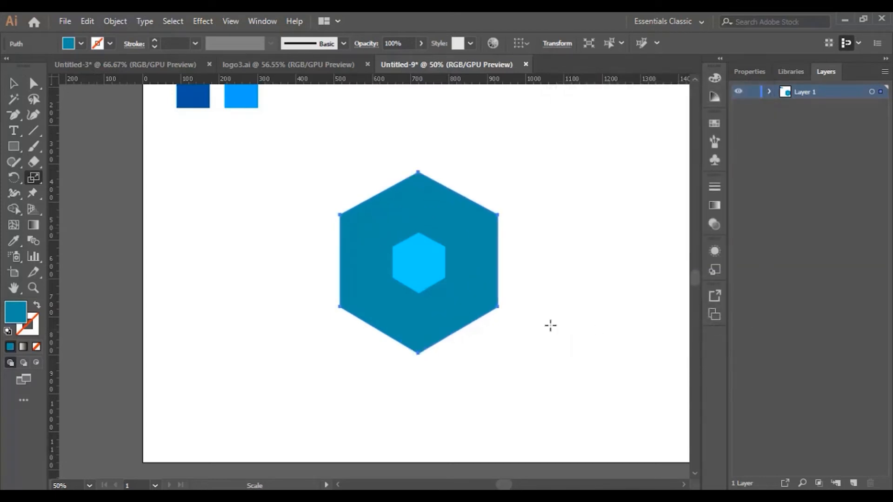
Send the 150% hexagon copy to the back, fill it with an even darker teal blue and deselect it
right_click(489, 243)
mouse_move(564, 429)
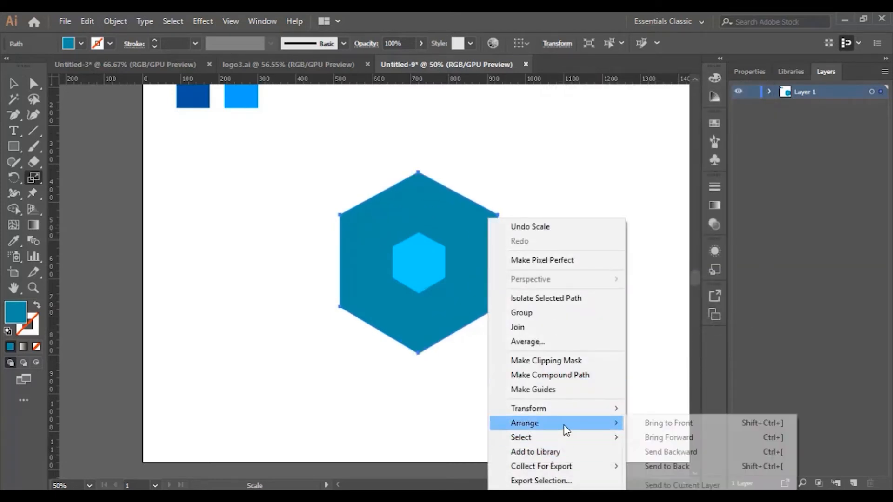
click(672, 466)
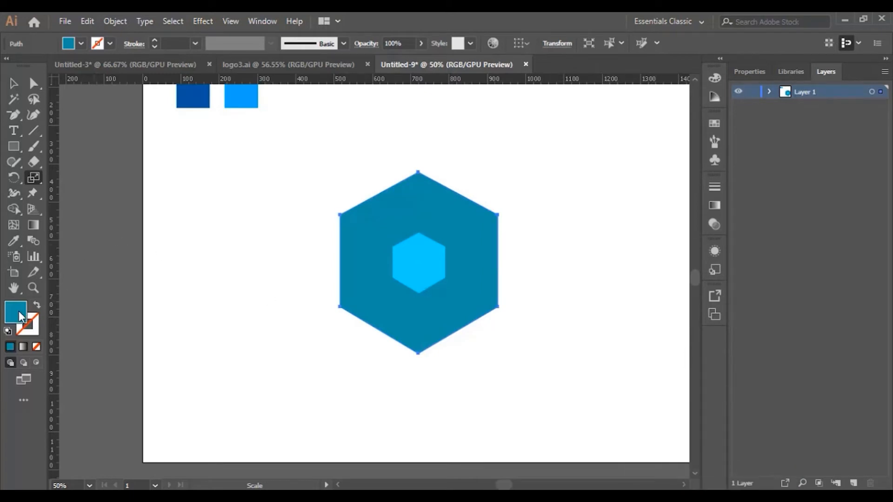
double_click(21, 318)
click(634, 261)
click(800, 190)
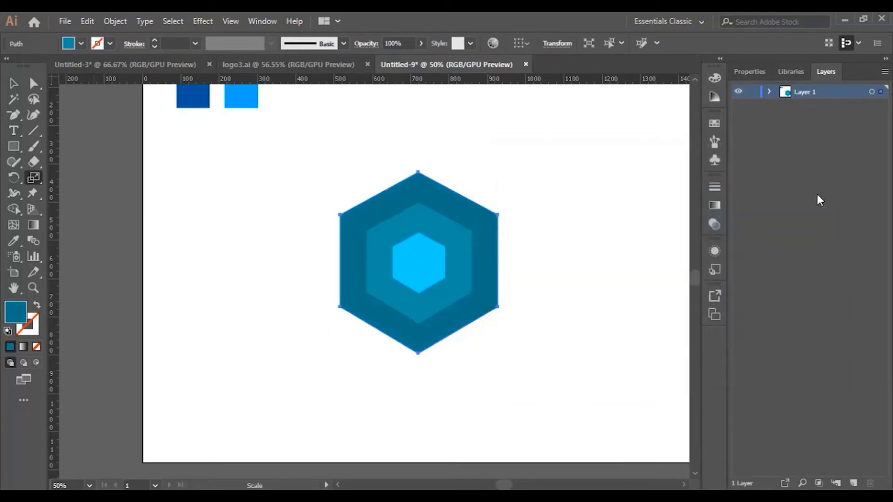
key(v)
click(534, 305)
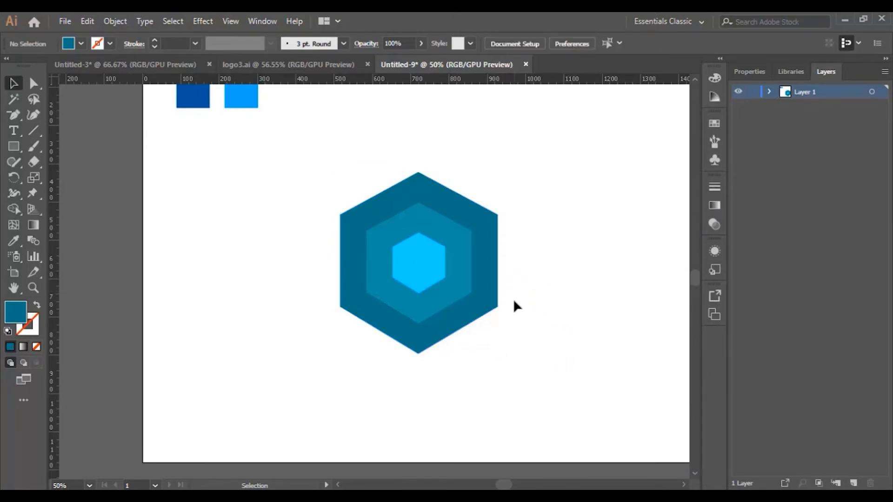
Round all corners of the outer and middle hexagons together by a small radius, keeping the light-blue center hexagon sharp
click(32, 288)
click(425, 259)
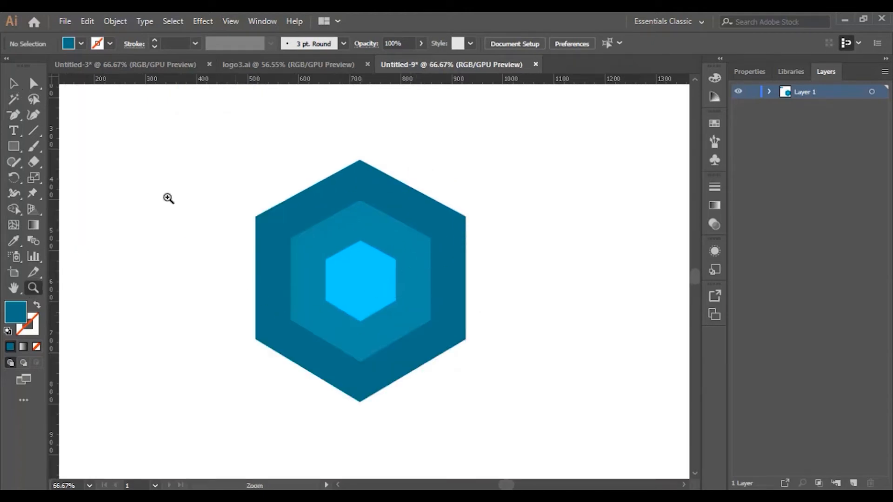
key(v)
drag(221, 160, 486, 420)
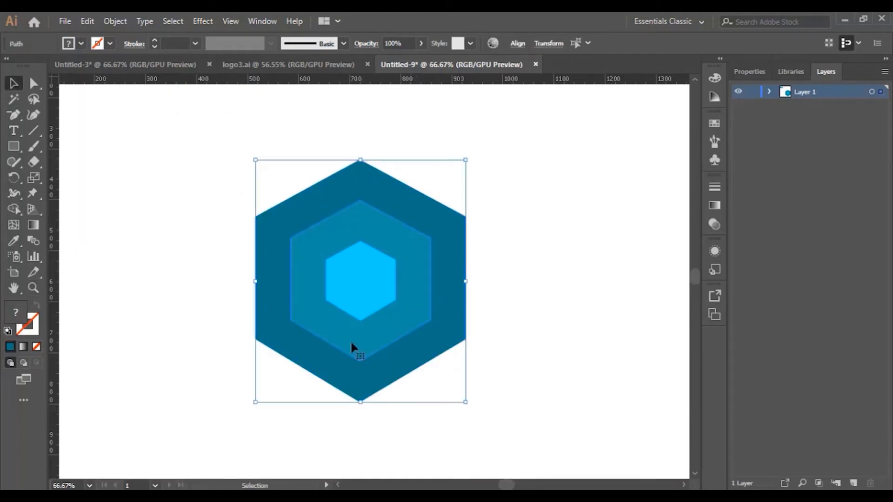
drag(494, 203, 417, 261)
click(34, 84)
mouse_move(361, 174)
mouse_down()
mouse_move(365, 186)
mouse_move(359, 180)
mouse_up()
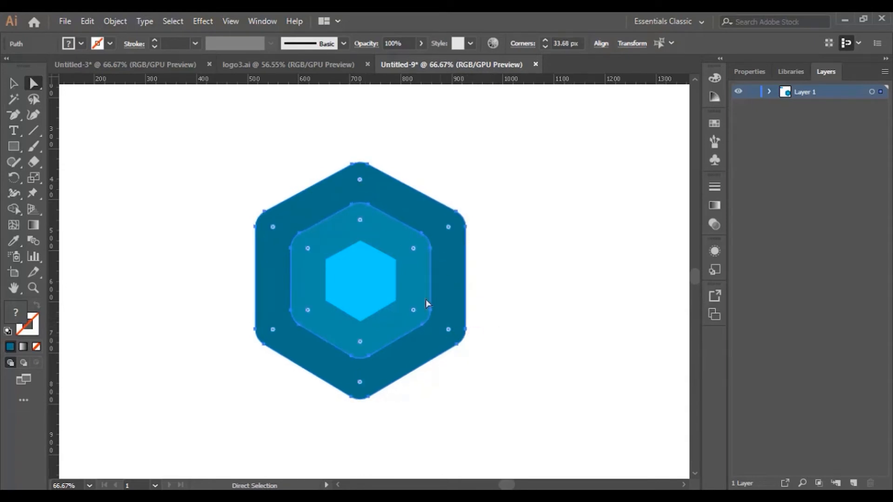
drag(361, 180, 360, 176)
click(13, 83)
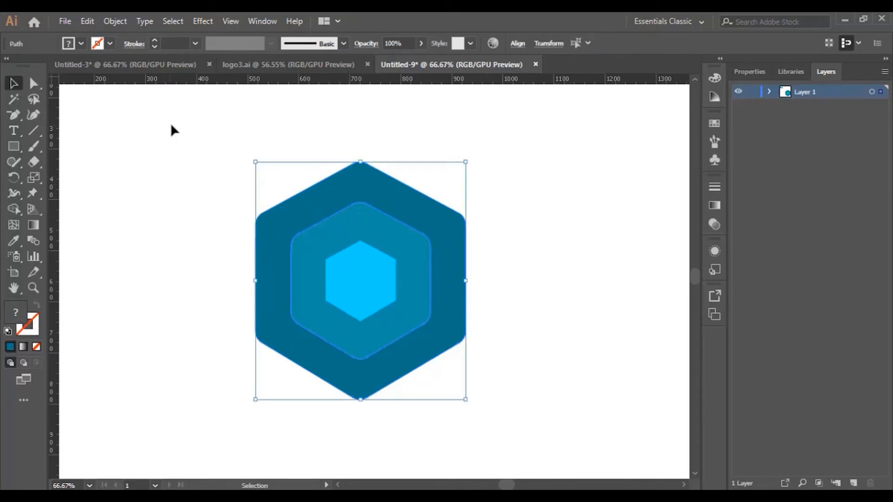
click(518, 403)
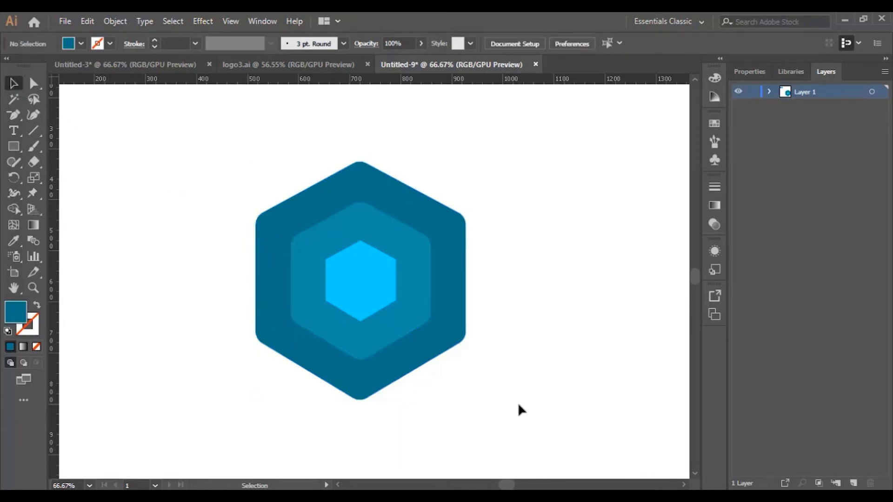
click(33, 288)
click(333, 227)
scroll(378, 266, down, 1)
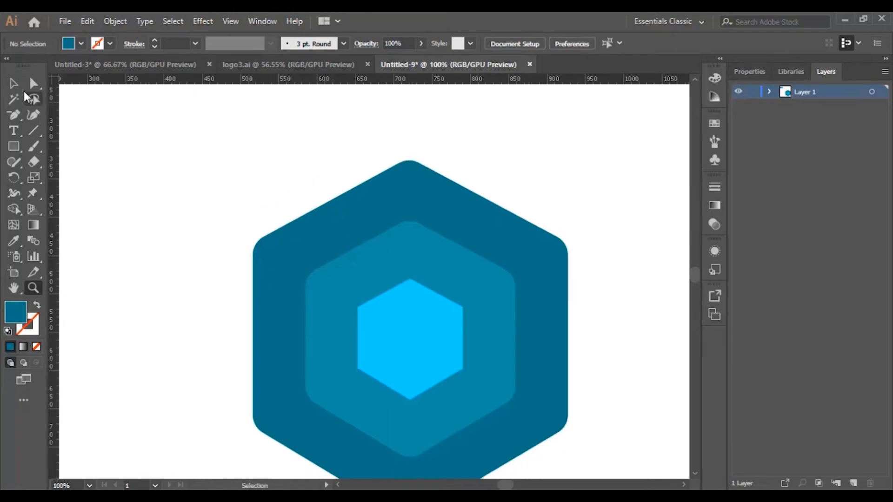
click(13, 83)
click(457, 212)
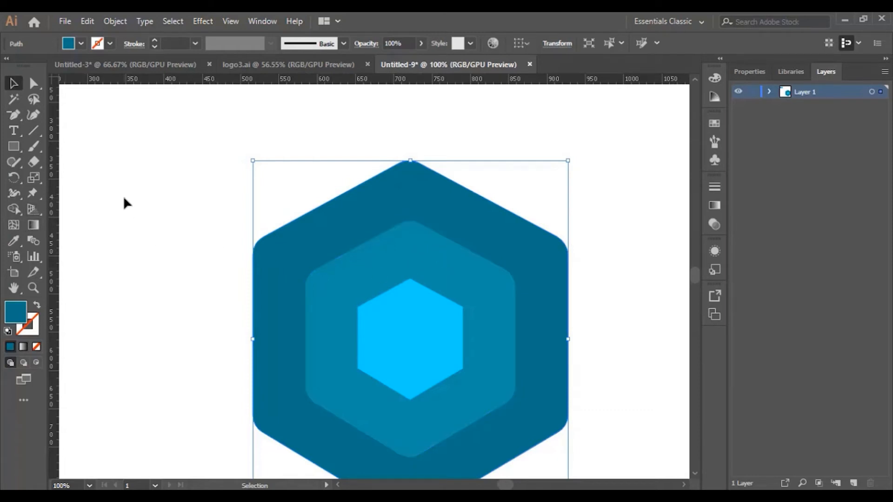
click(14, 211)
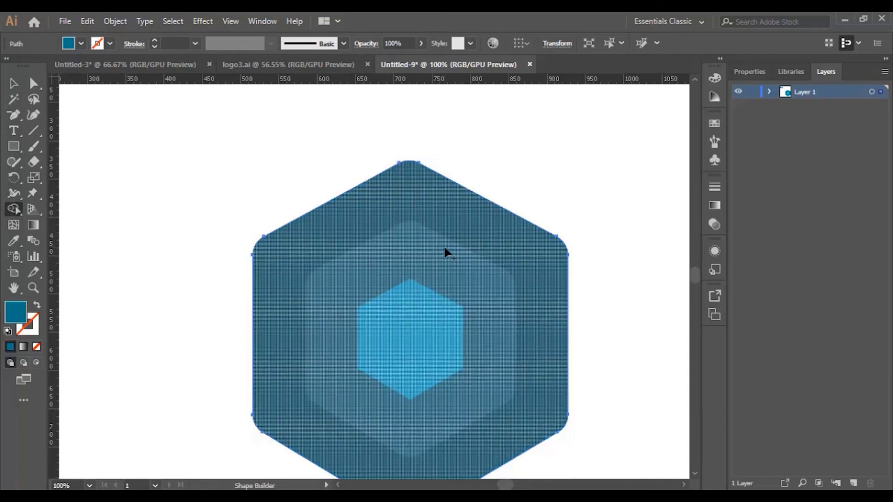
Select all three hexagons and remove the middle band with the Shape Builder tool, leaving a dark outer ring around the light-blue hexagon
click(13, 84)
drag(191, 172, 620, 465)
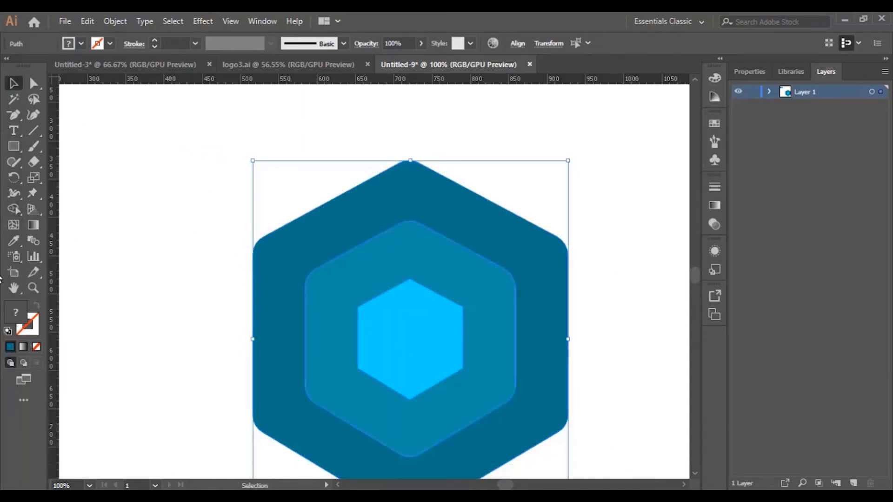
click(13, 209)
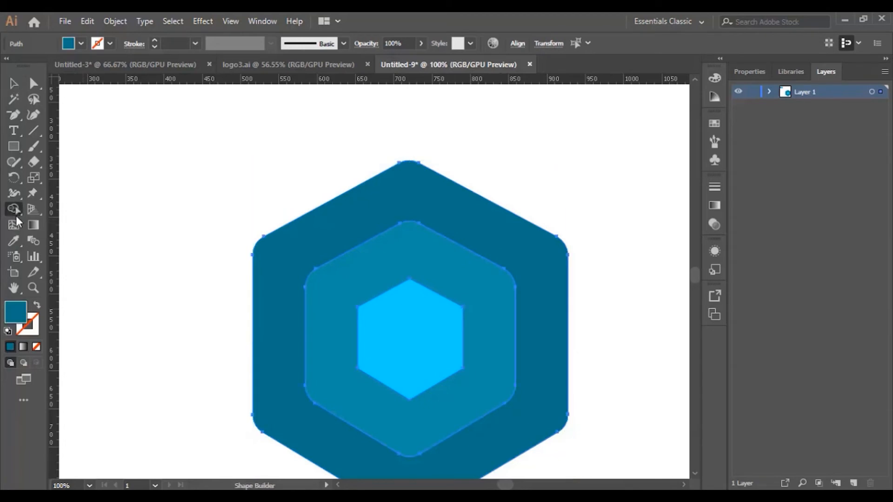
alt+click(451, 279)
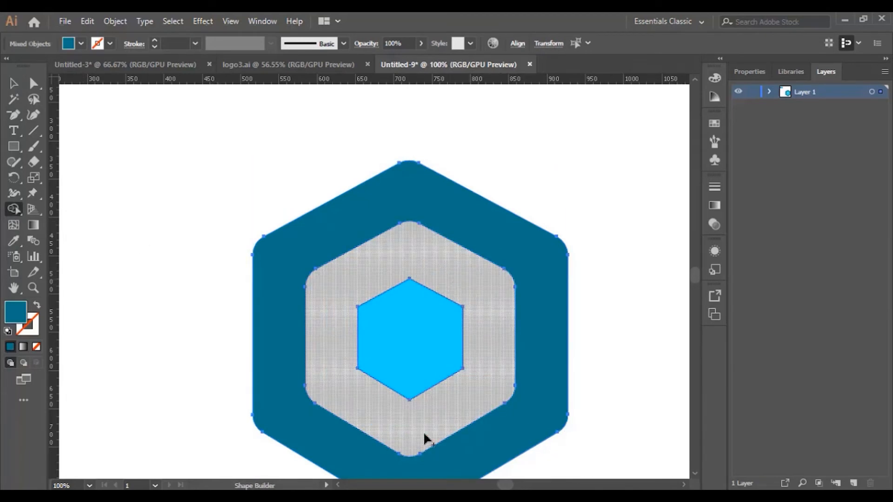
click(13, 84)
click(197, 184)
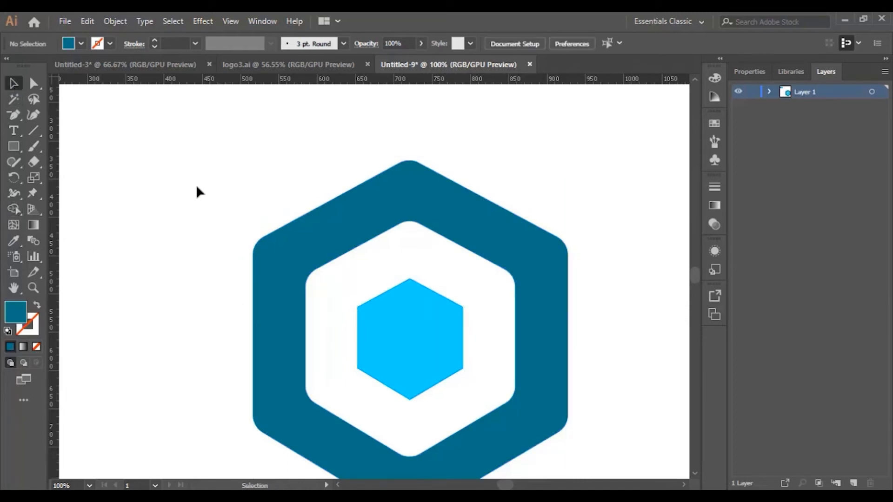
click(516, 243)
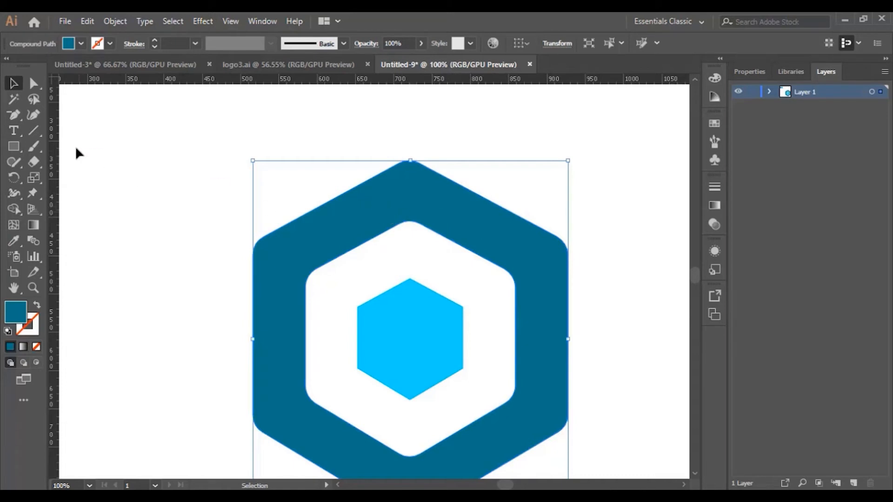
drag(13, 116, 62, 116)
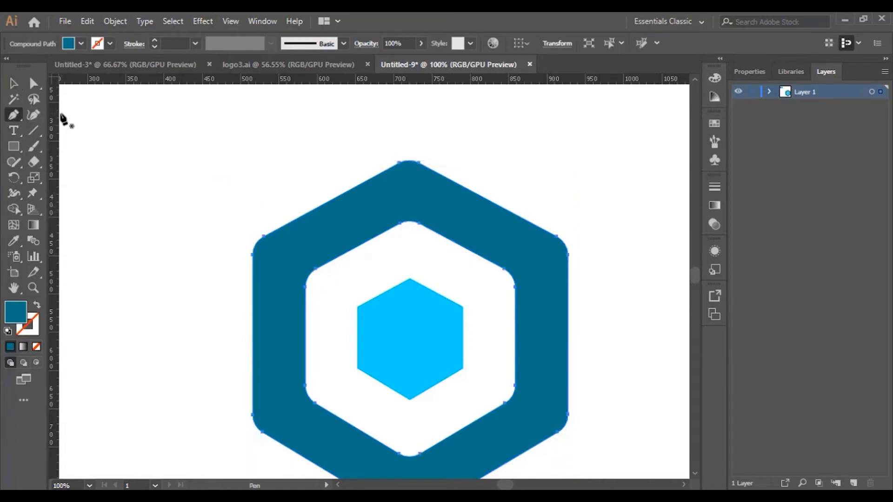
click(434, 231)
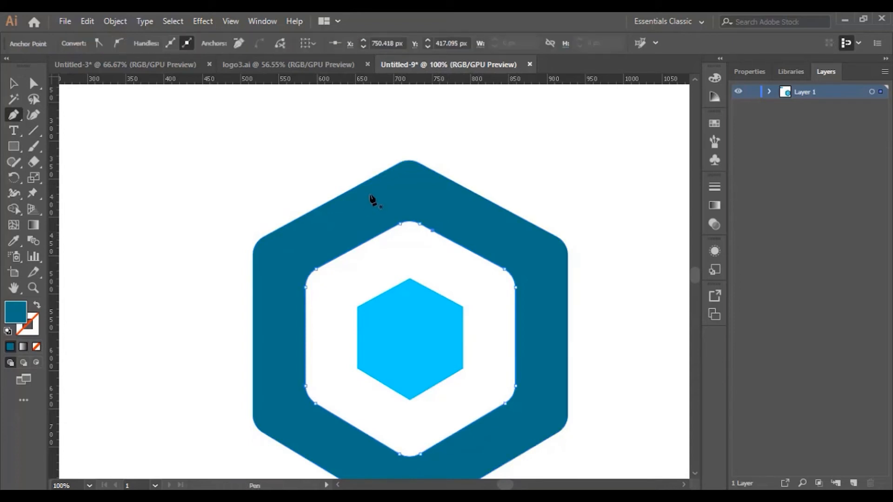
click(365, 181)
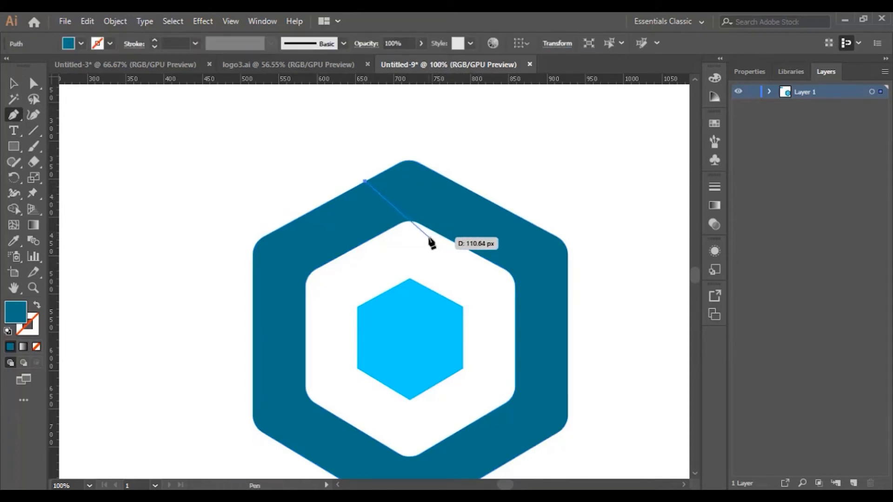
key(ctrl+z)
Draw two crossing straight lines, about 133 px and 150 px long, continuing the inner hexagon's upper edges across the ring to its outer edges
click(443, 236)
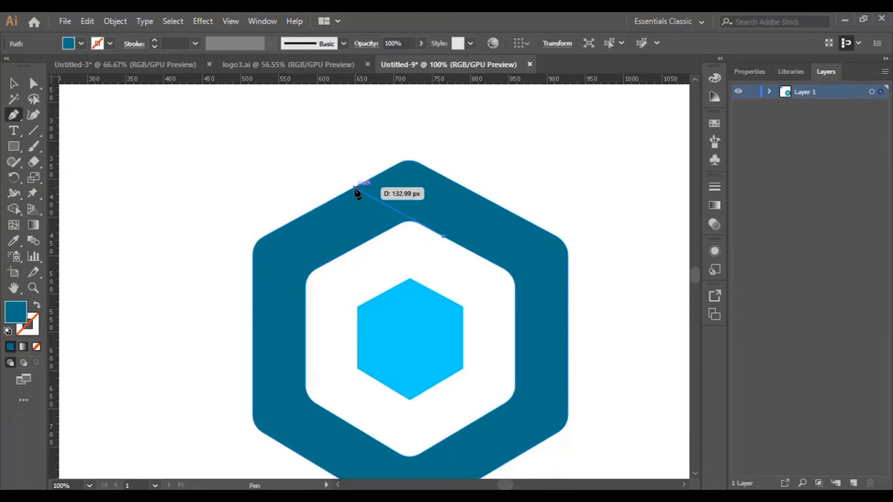
click(354, 188)
key(period)
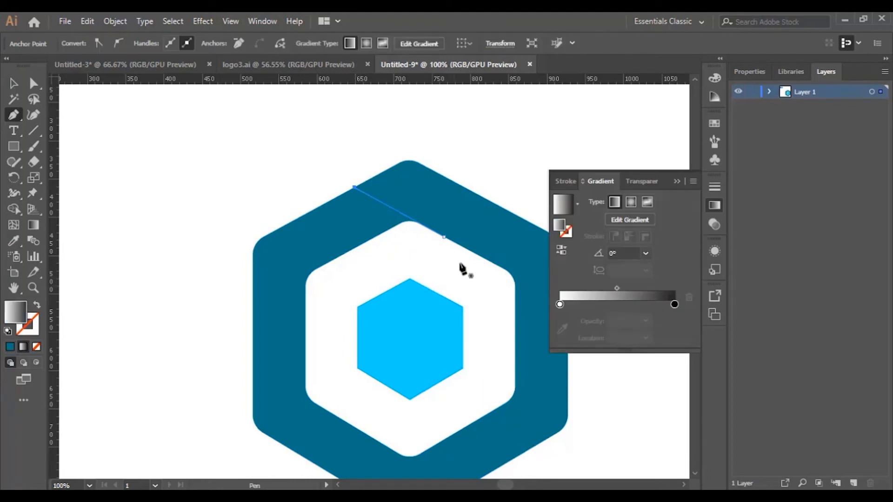
click(365, 244)
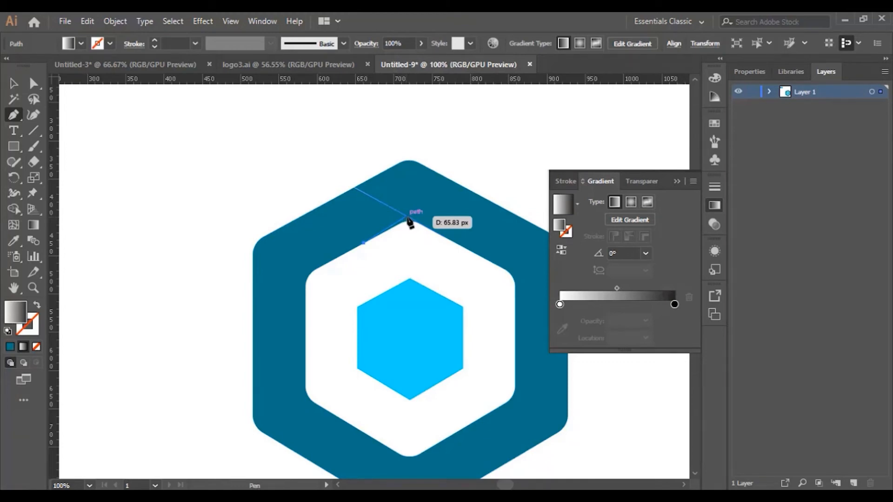
click(412, 218)
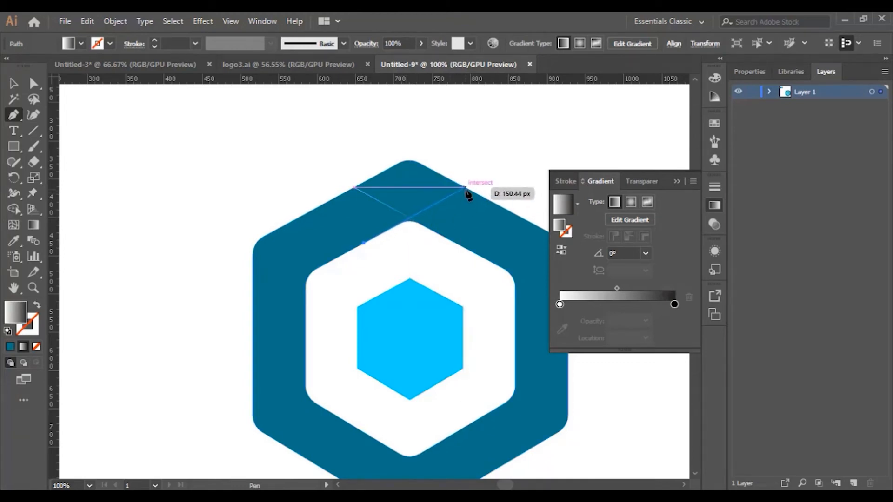
click(465, 188)
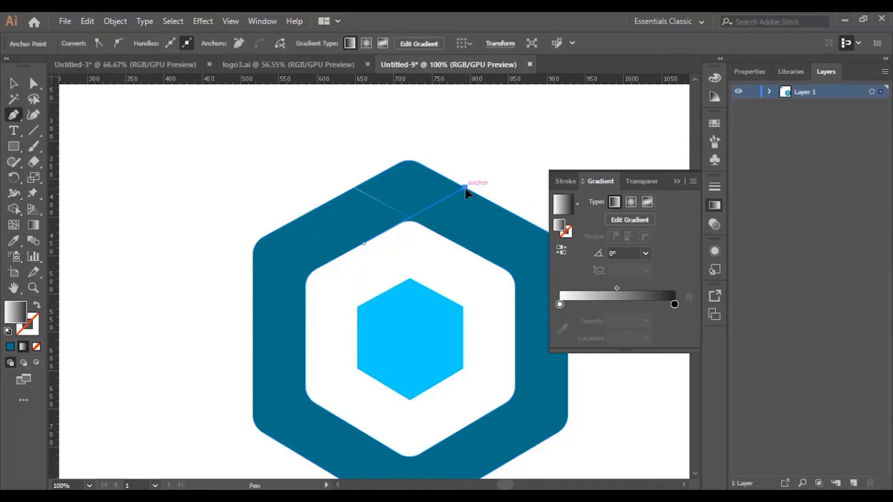
Move the gradient of the line falling from the ring's upper-left edge to its stroke and leave the line without a fill
click(33, 288)
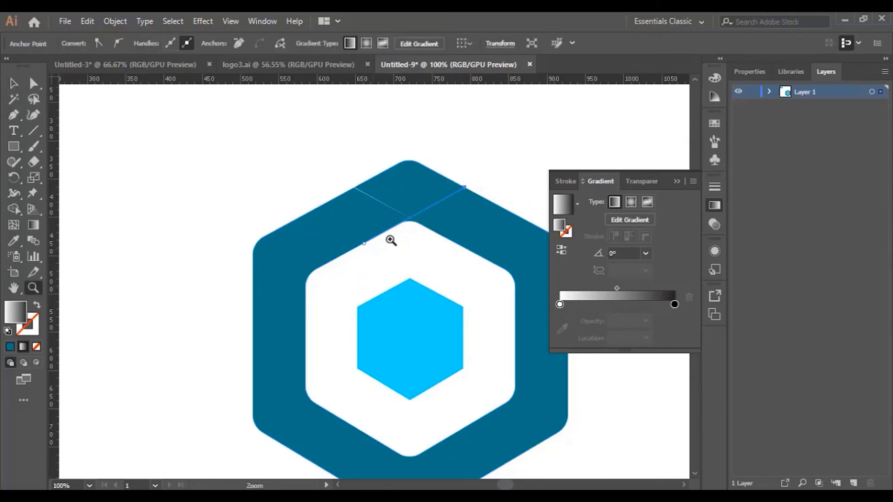
click(415, 231)
click(365, 267)
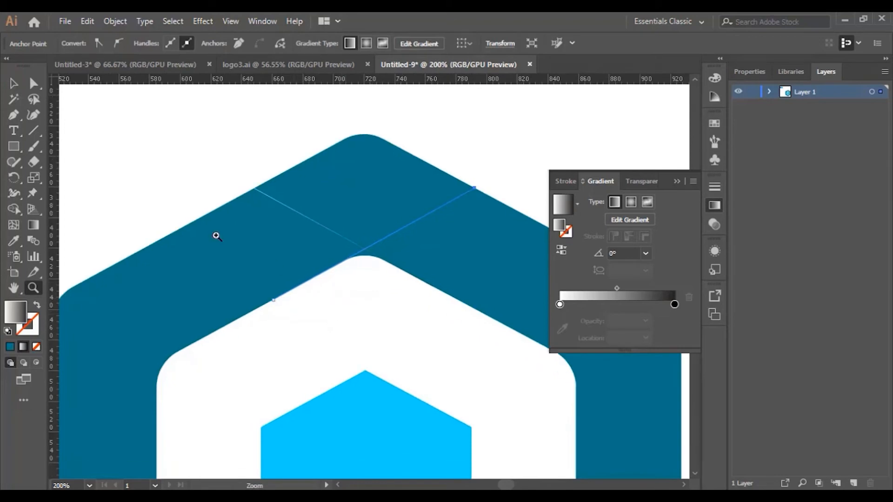
click(13, 84)
click(318, 231)
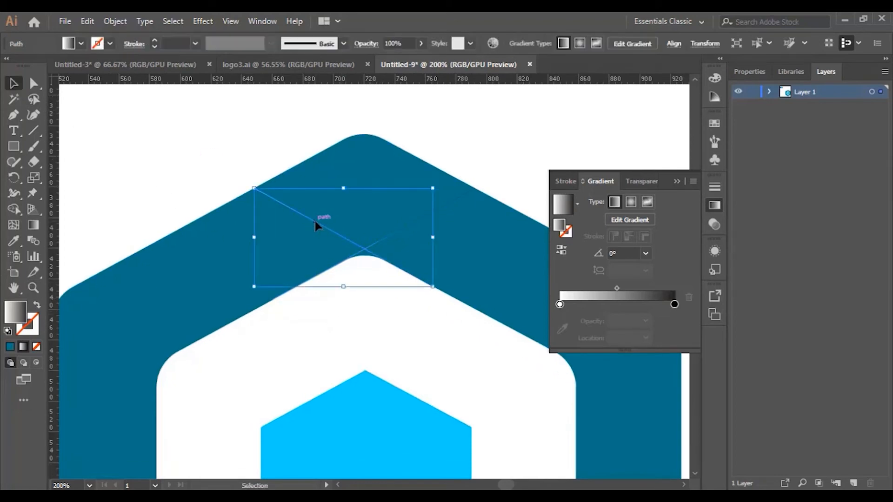
click(37, 306)
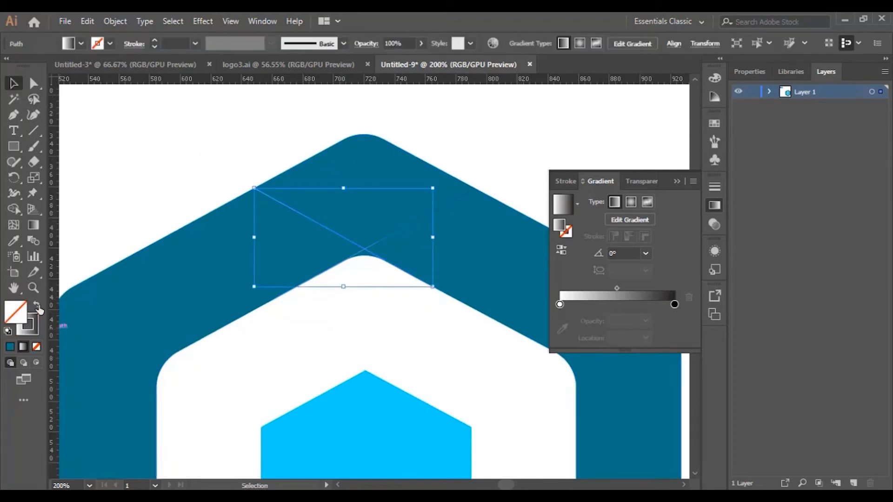
click(8, 352)
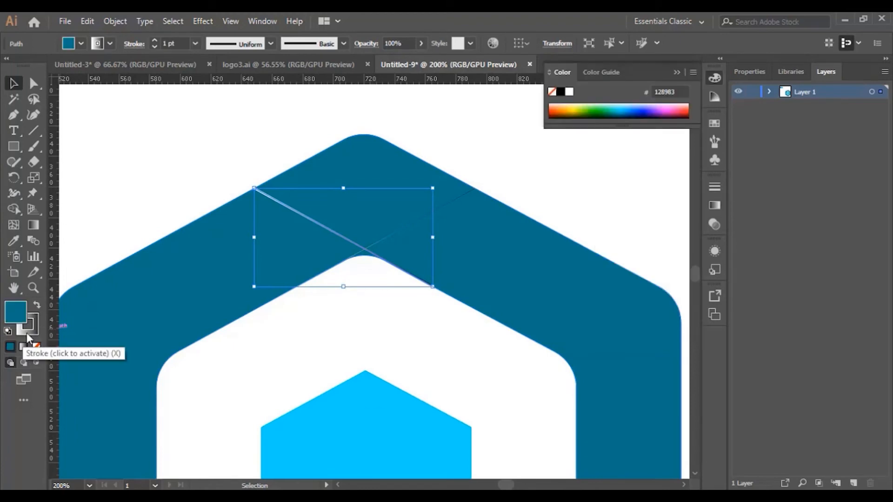
click(34, 323)
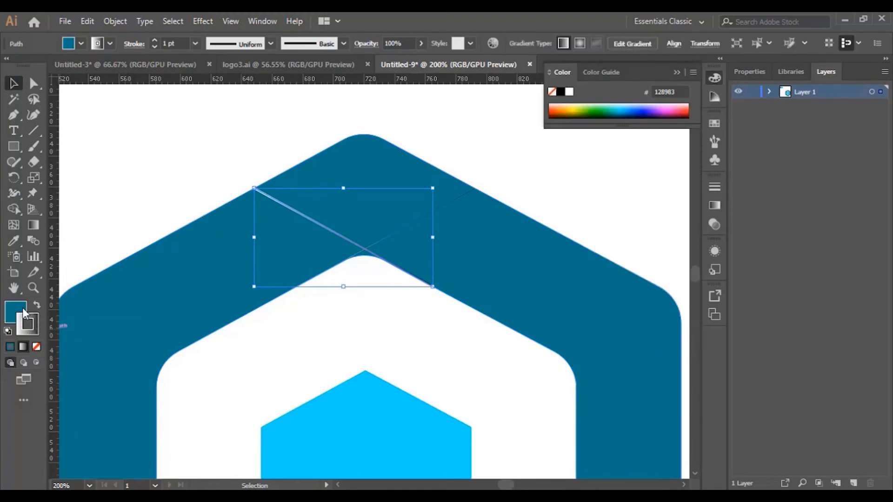
click(22, 308)
click(35, 346)
click(32, 323)
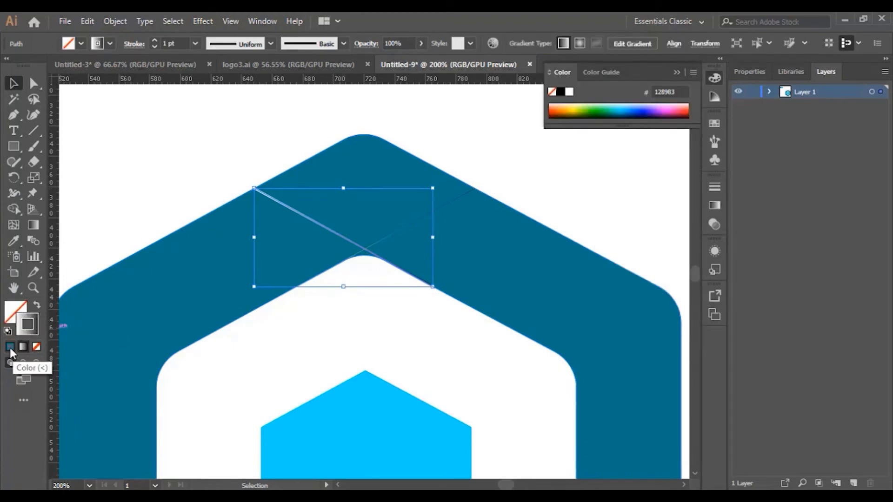
Set the selected line's stroke to solid black, 000000, and deselect the line
click(9, 348)
double_click(36, 325)
text(000000)
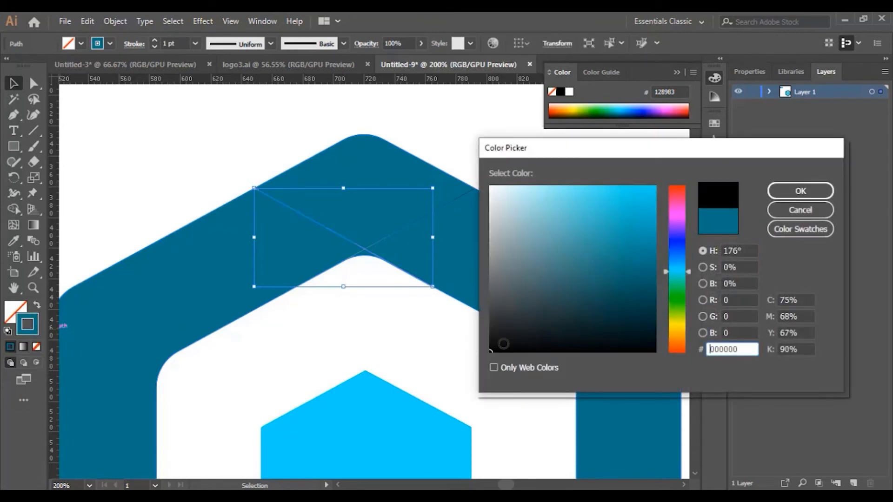
click(786, 193)
click(427, 335)
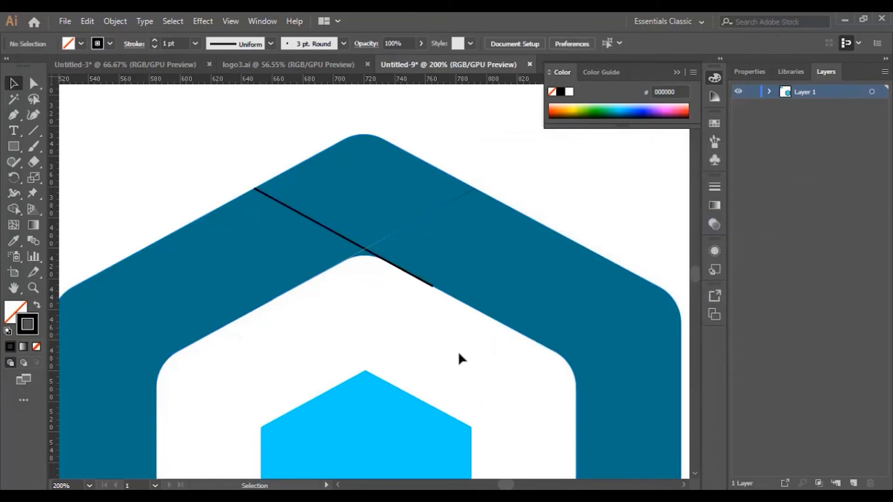
Give the other crossing line no fill and a solid black stroke
click(428, 214)
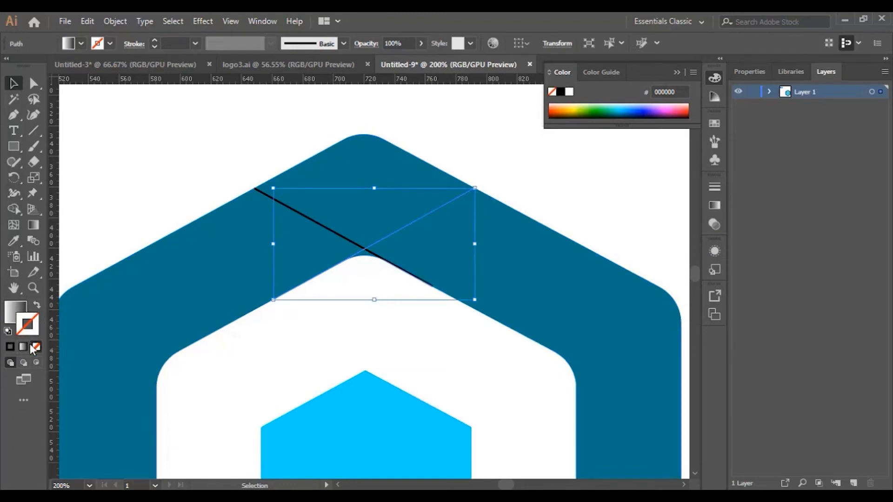
click(37, 306)
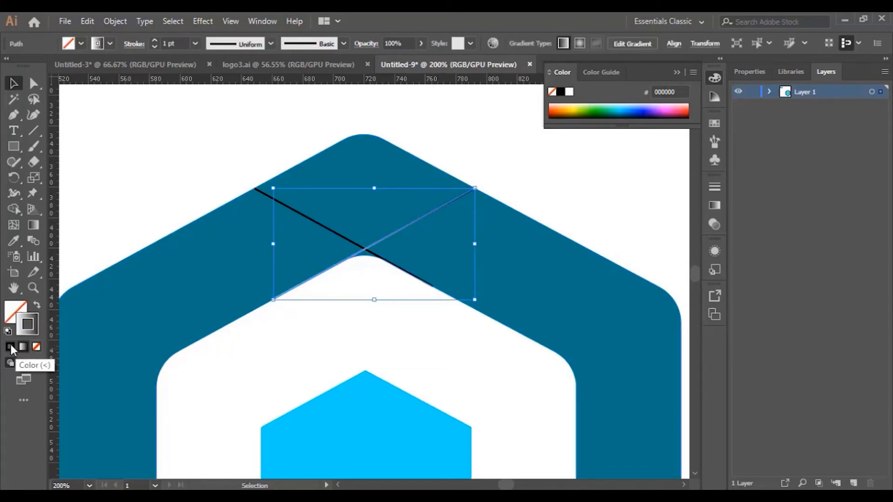
click(10, 346)
Select the ring together with both crossing lines, apply a 1 pt black stroke to all of them and deselect
drag(237, 144, 485, 366)
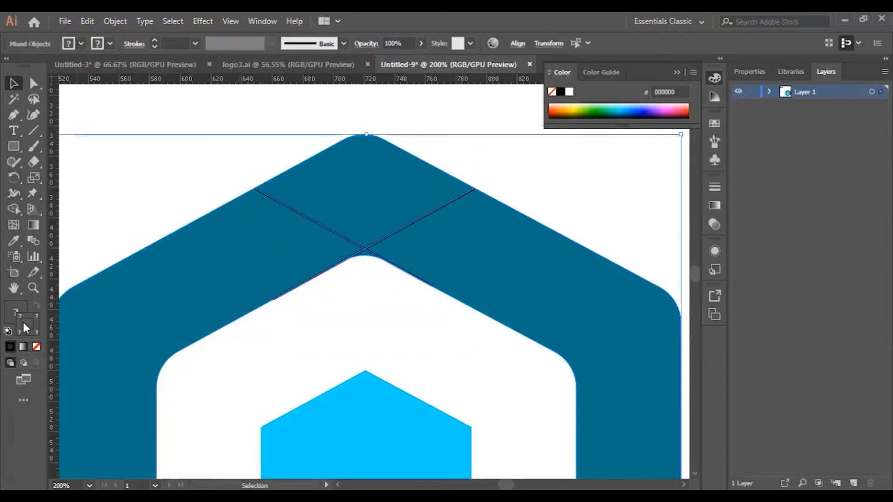
click(32, 347)
click(9, 346)
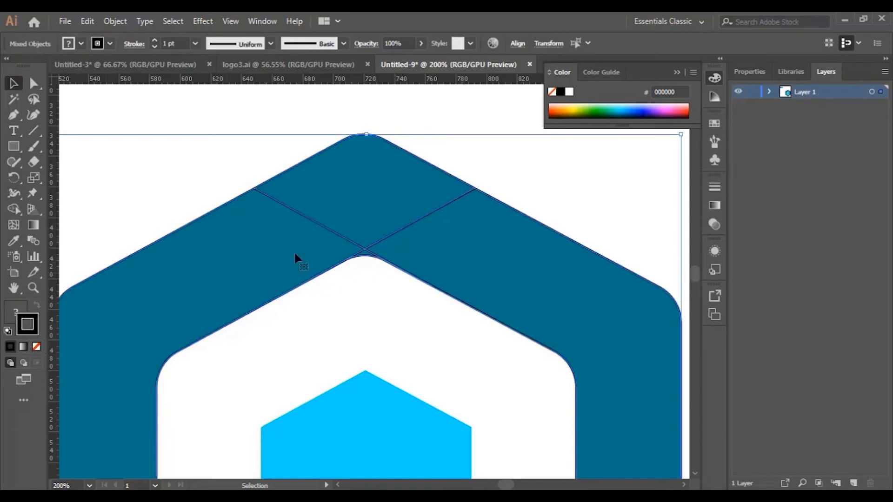
click(562, 181)
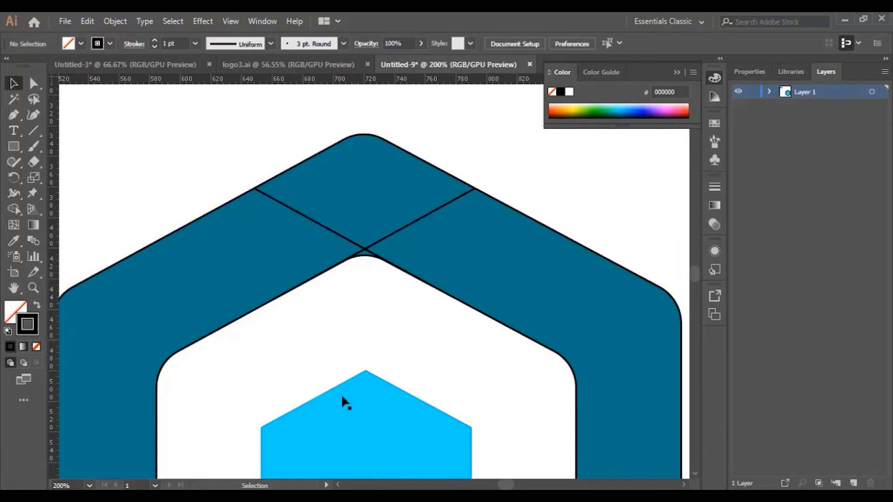
Remove the small sliver beneath the upper line crossing from the ring with the Shape Builder tool, making the top inner corner sharp, and deselect
drag(225, 127, 494, 350)
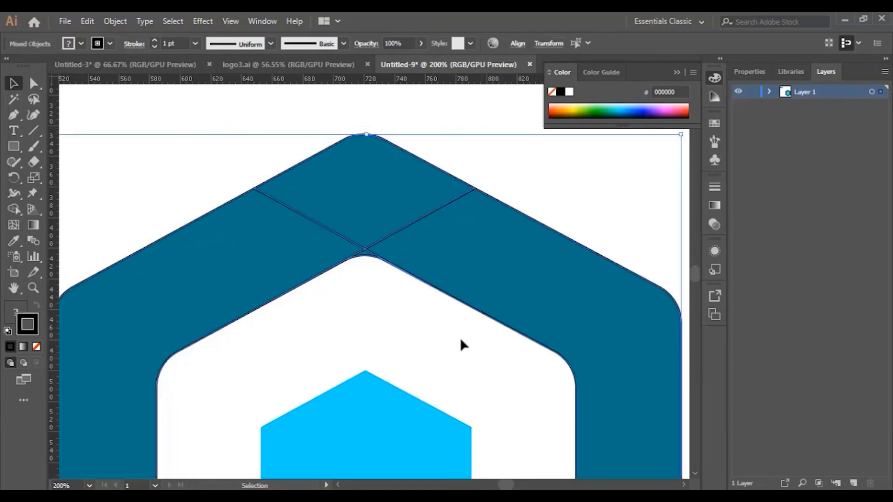
click(14, 209)
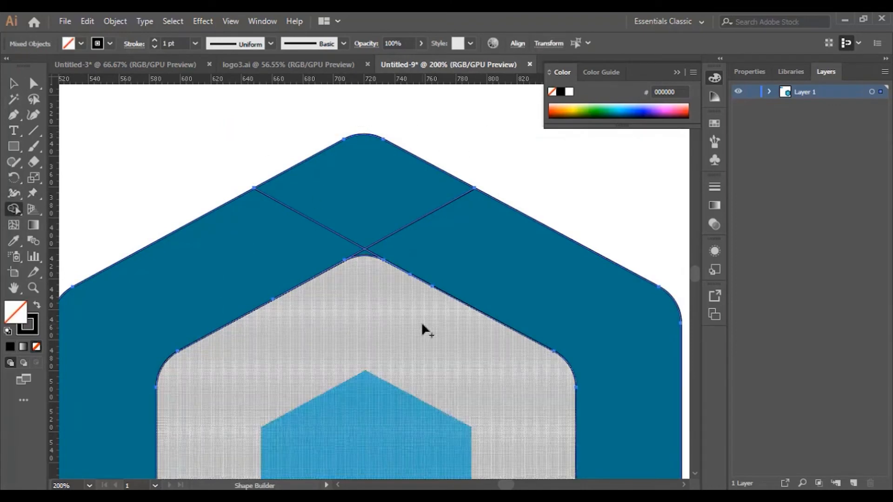
alt+click(364, 255)
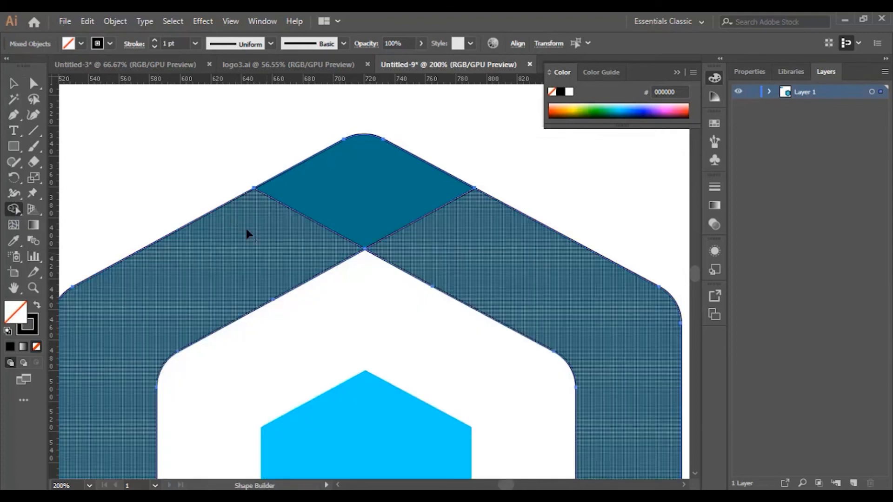
key(v)
click(180, 188)
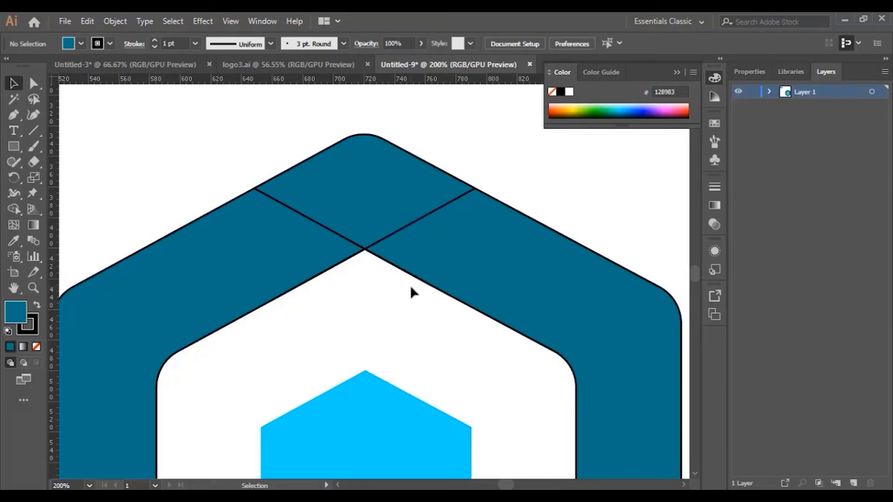
Draw two crossing straight lines, about 151 px and 140 px long, continuing the inner hexagon's lower edges past the ring's outer edges
scroll(423, 398, down, 5)
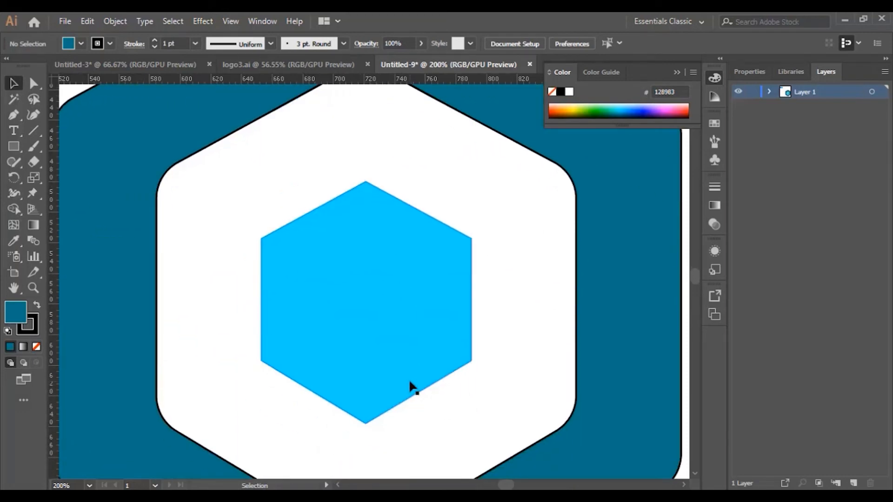
scroll(411, 386, down, 5)
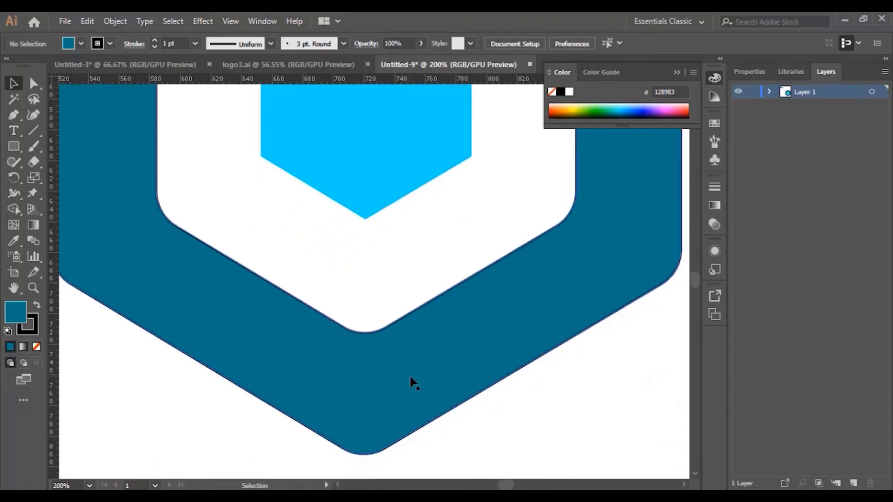
click(13, 115)
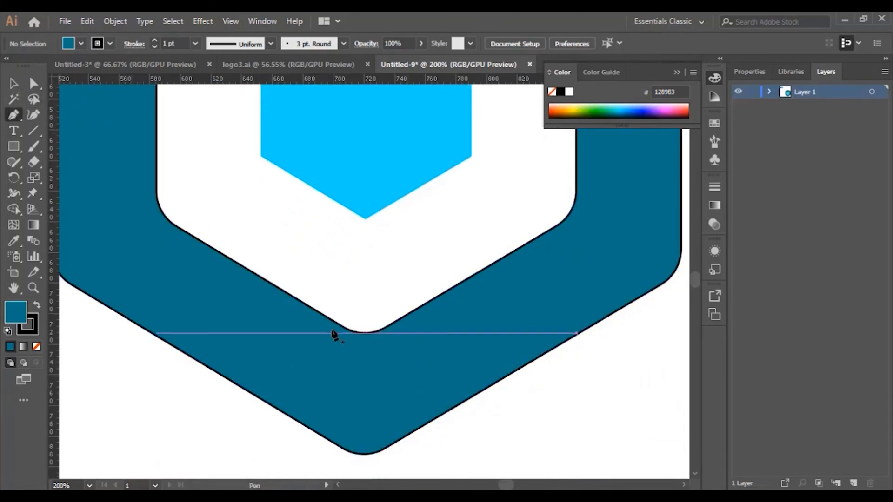
click(287, 293)
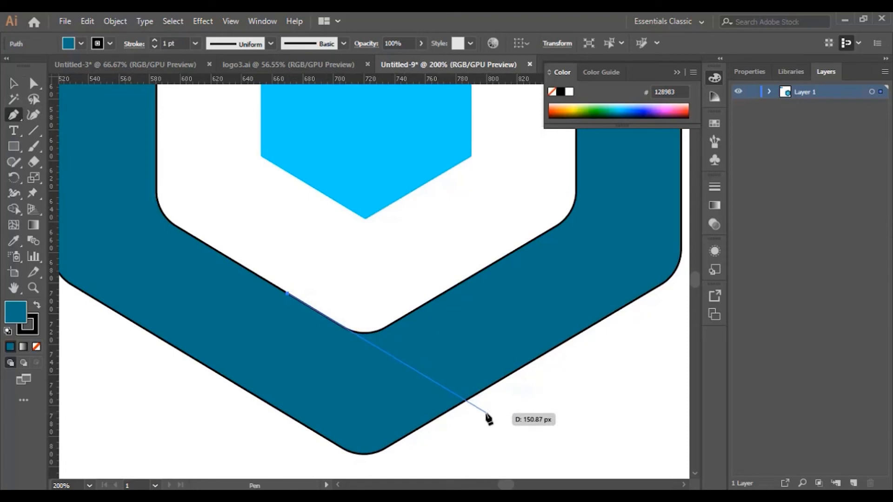
click(486, 412)
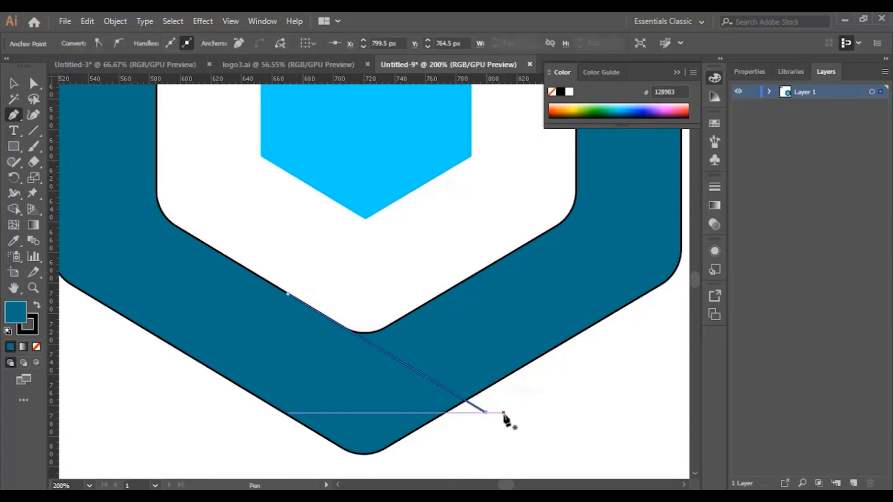
click(427, 304)
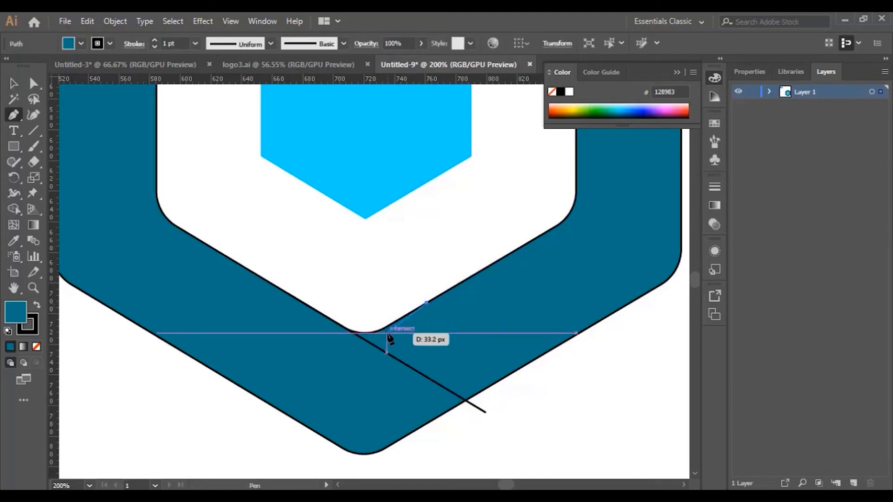
click(243, 413)
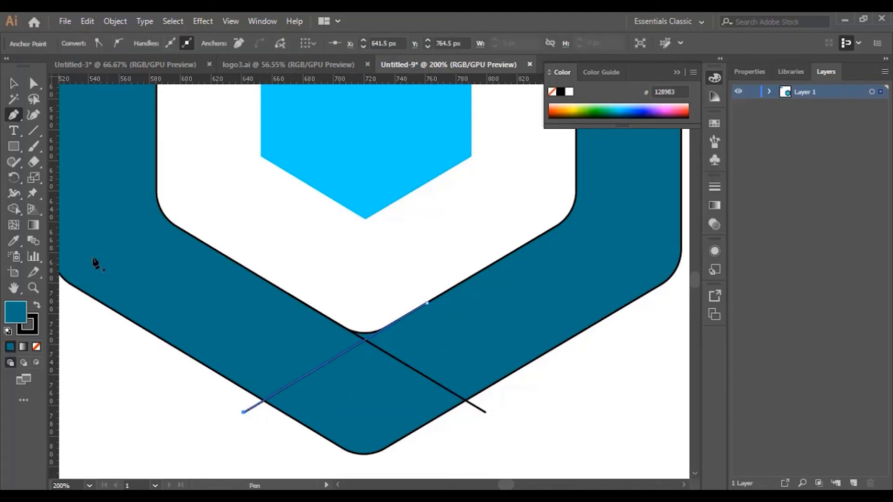
Select the ring and both lower lines, and remove the overhanging line ends and the sliver above their crossing with the Shape Builder tool
click(15, 210)
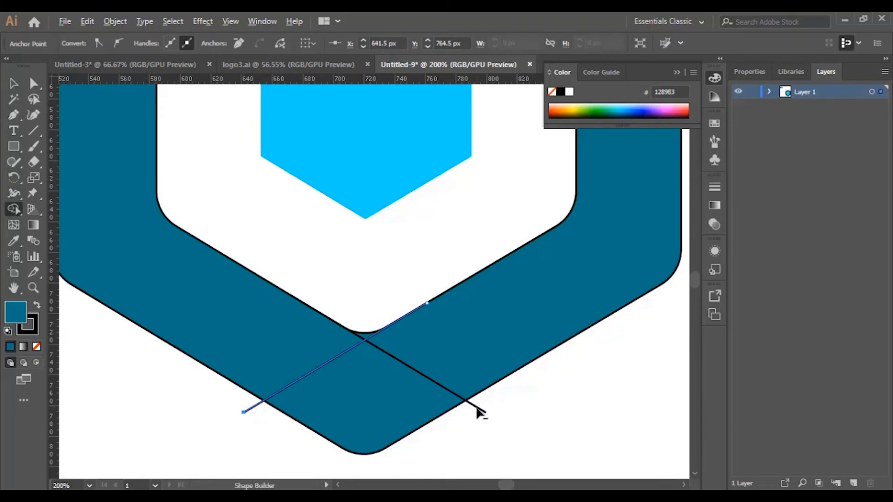
click(14, 84)
scroll(130, 136, down, 1)
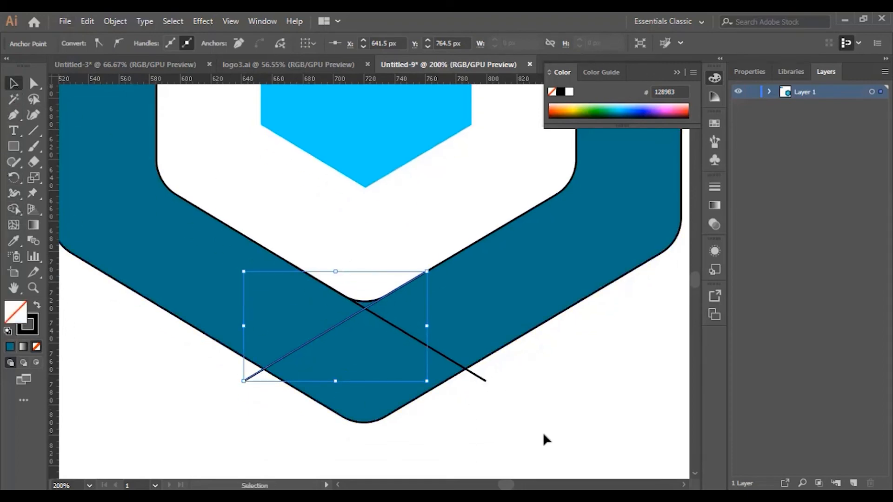
drag(541, 435, 222, 275)
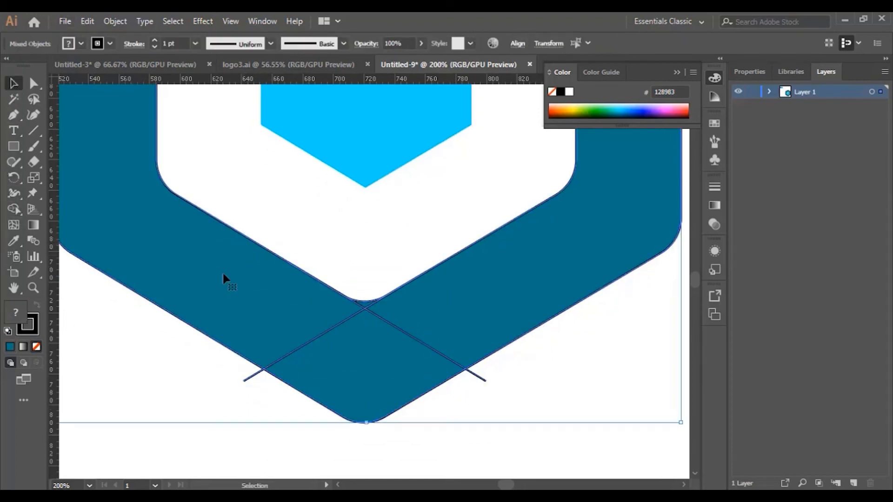
click(17, 208)
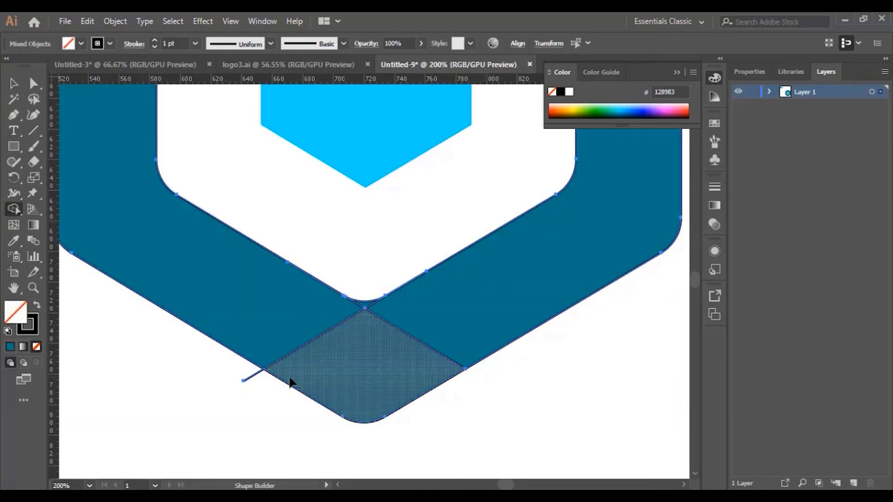
alt+click(249, 379)
alt+click(365, 304)
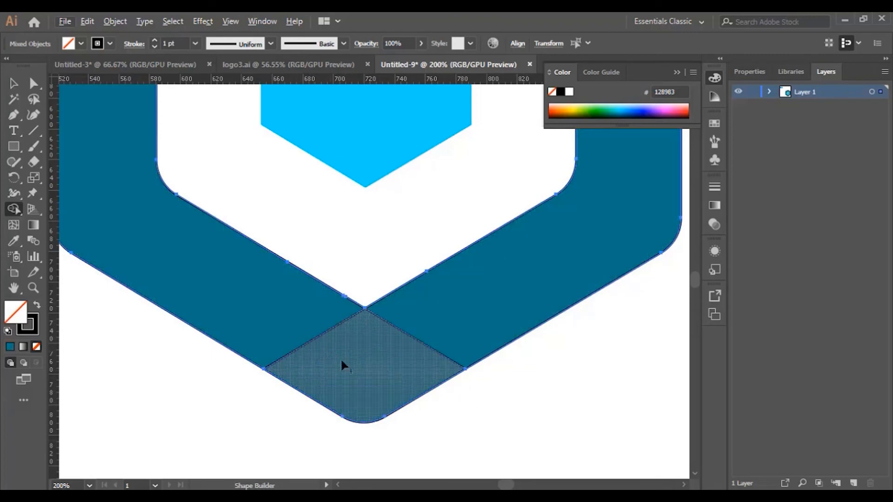
Merge the ring's bottom diamond into its left band and the top diamond into its right band with the Shape Builder tool, and deselect
alt+click(316, 341)
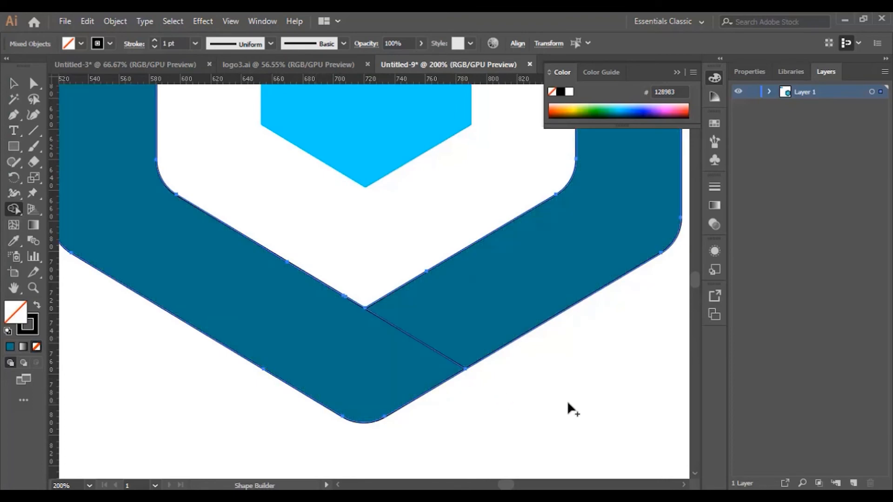
scroll(584, 397, up, 10)
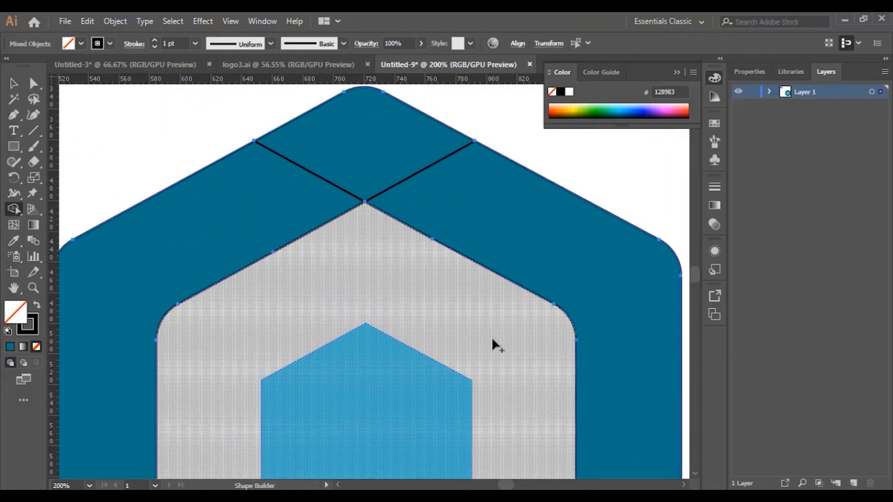
scroll(492, 337, up, 2)
key(v)
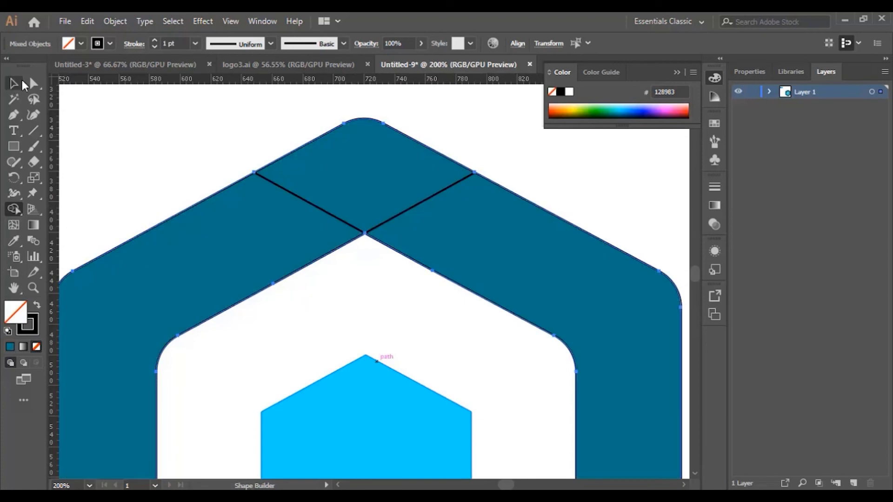
click(200, 160)
key(ctrl+a)
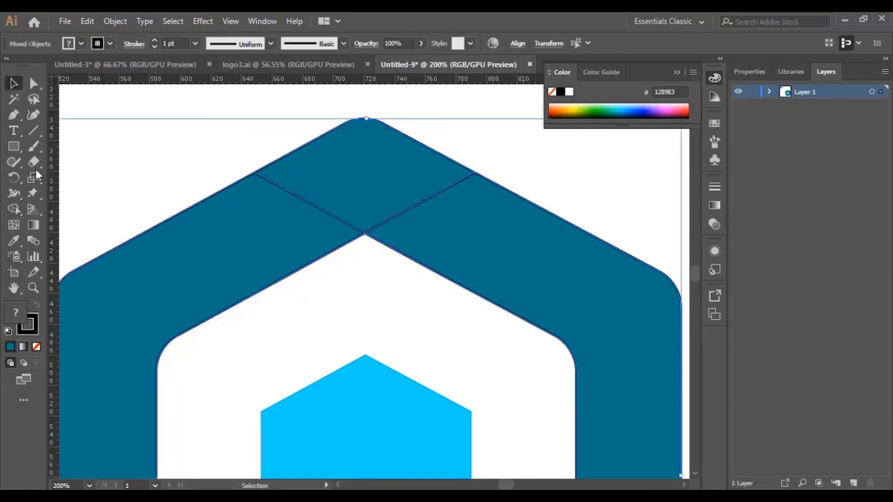
click(14, 209)
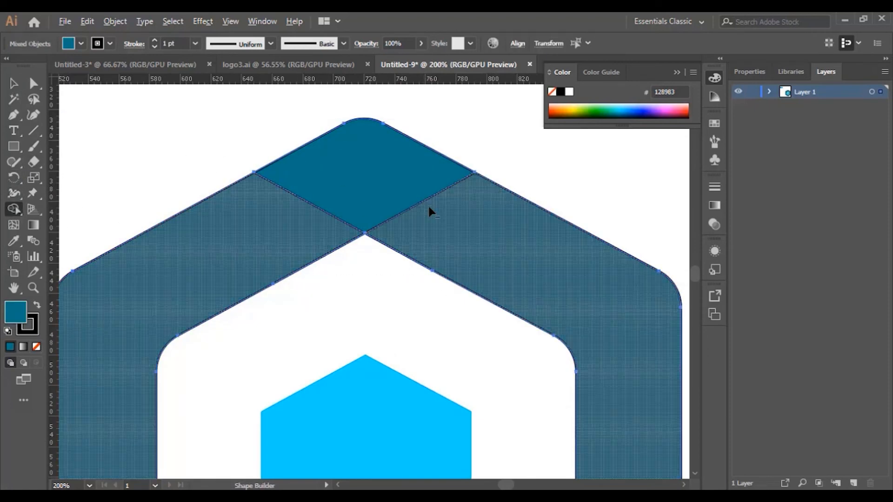
click(429, 197)
click(33, 288)
drag(515, 247, 377, 355)
scroll(378, 355, down, 4)
key(v)
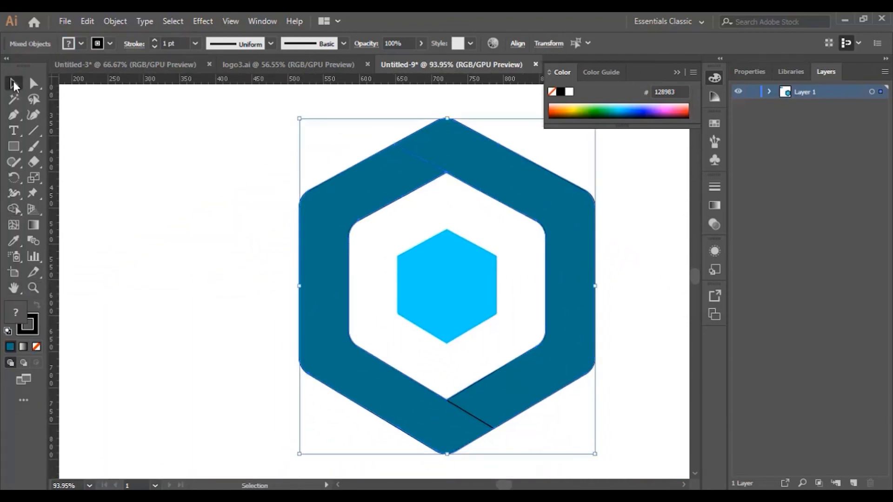
click(231, 169)
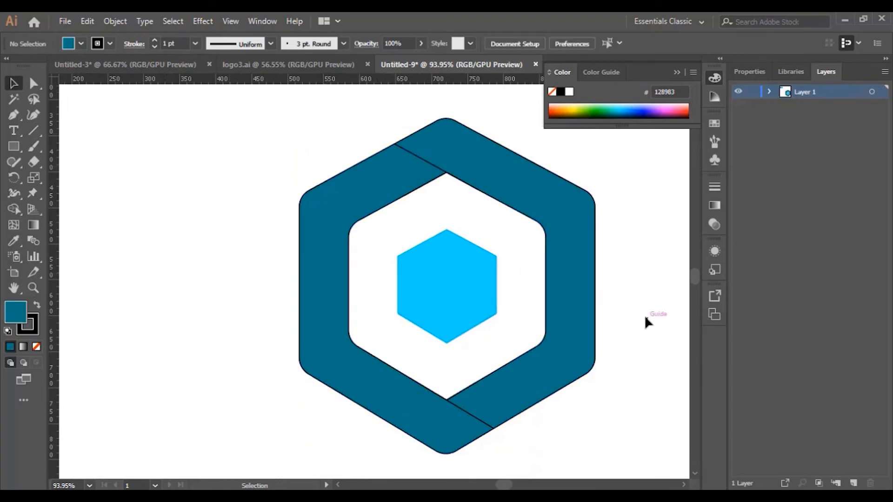
Select the whole logo and check the ring's separate segments with the Shape Builder tool
key(ctrl+a)
key(ctrl+equal)
click(562, 262)
scroll(298, 200, up, 1)
scroll(262, 197, up, 1)
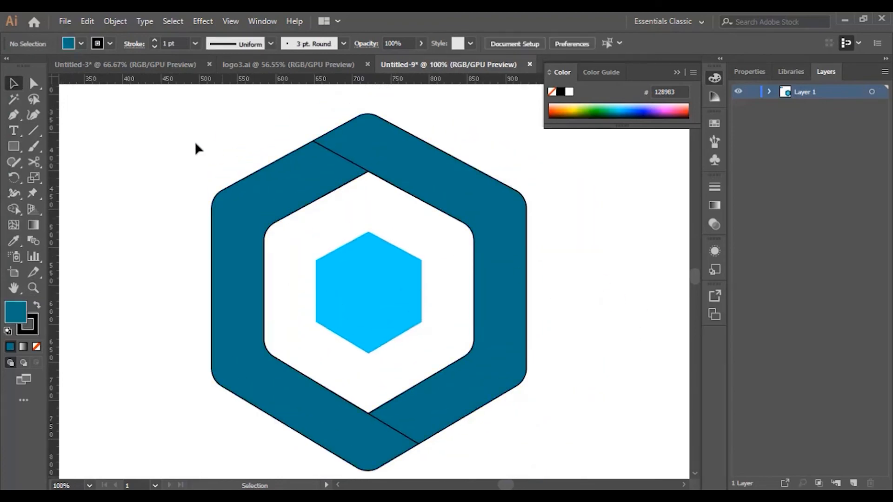
drag(195, 141, 632, 440)
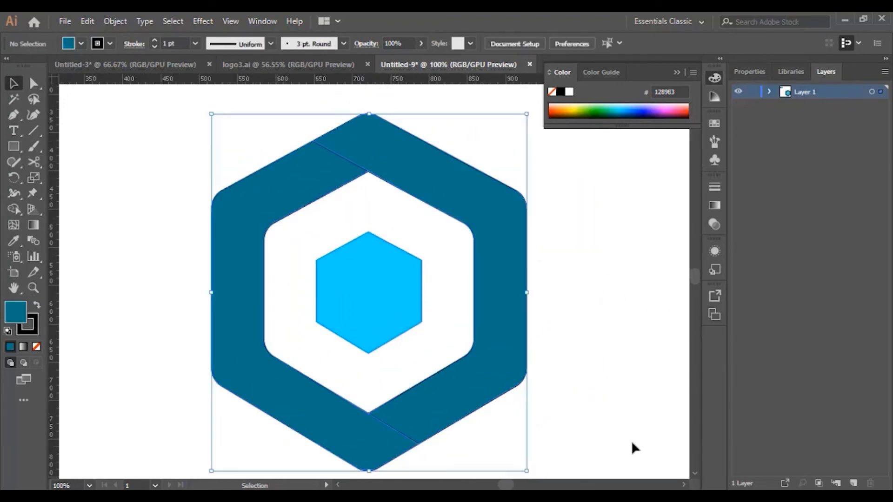
click(14, 209)
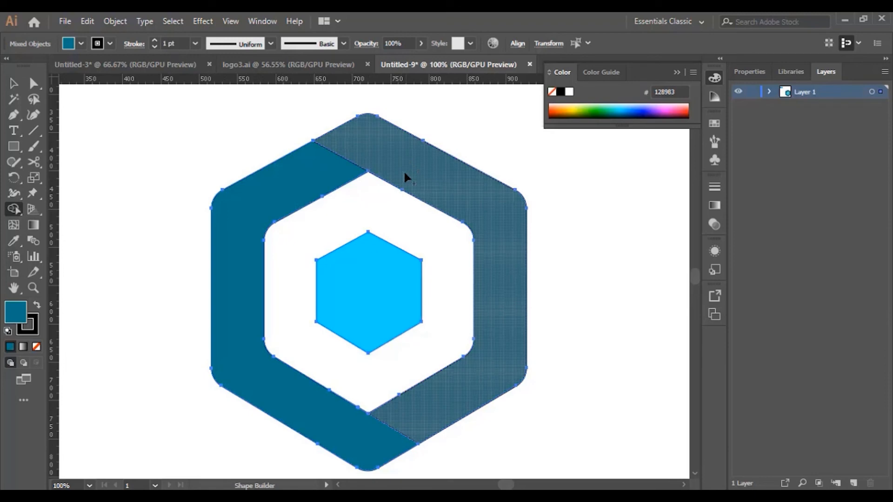
scroll(501, 243, up, 1)
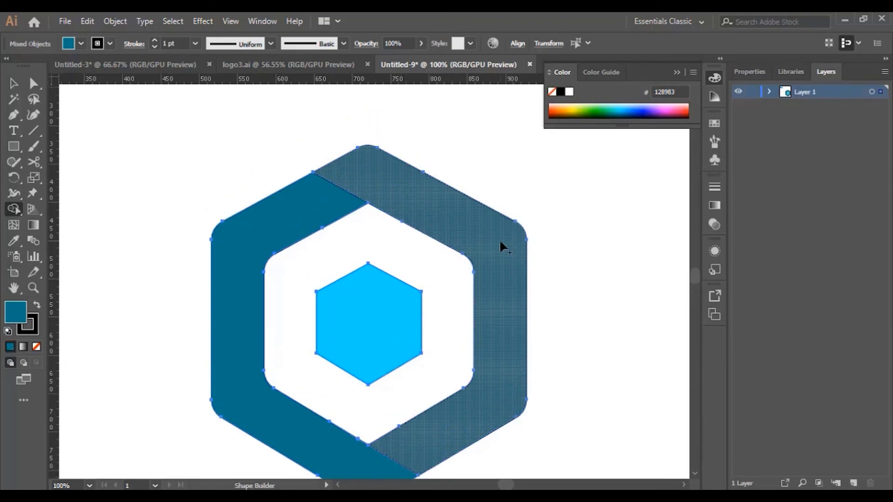
Move the whole logo further left on the artboard and place the two blue colour squares closer above it
key(ctrl+minus)
key(ctrl+minus)
key(v)
click(527, 276)
drag(291, 186, 384, 230)
scroll(343, 295, up, 2)
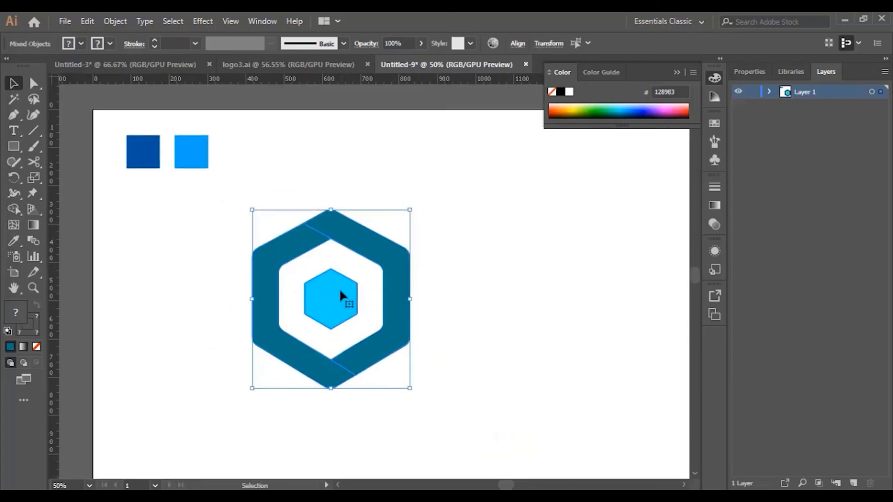
drag(122, 115, 265, 158)
click(510, 217)
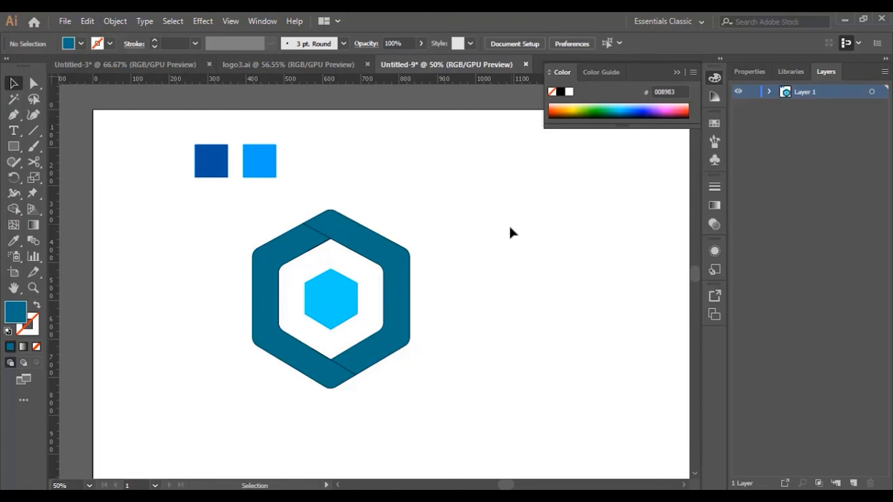
Fill the ring's right segment with a linear gradient and set its end stop to the dark-blue square's colour
click(387, 262)
click(468, 278)
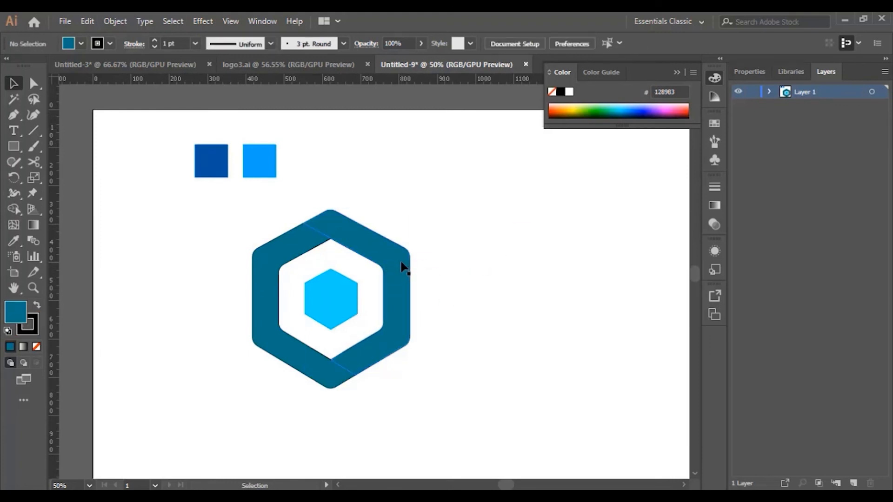
click(401, 261)
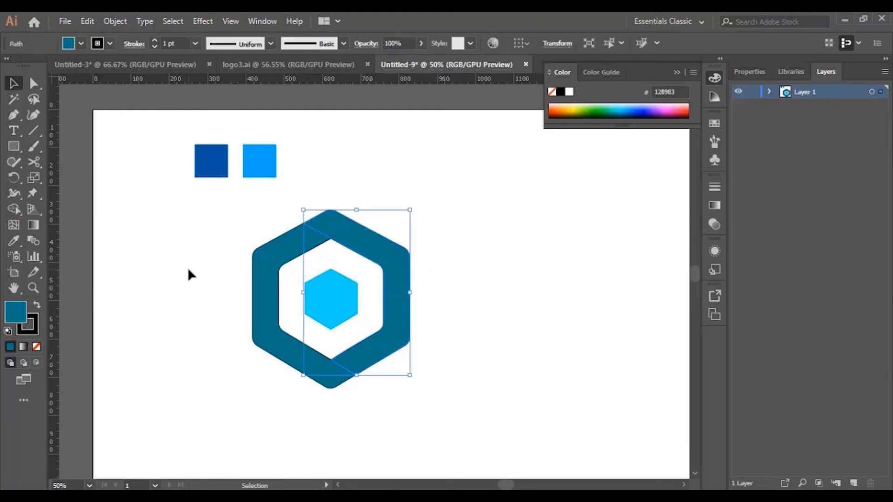
click(24, 347)
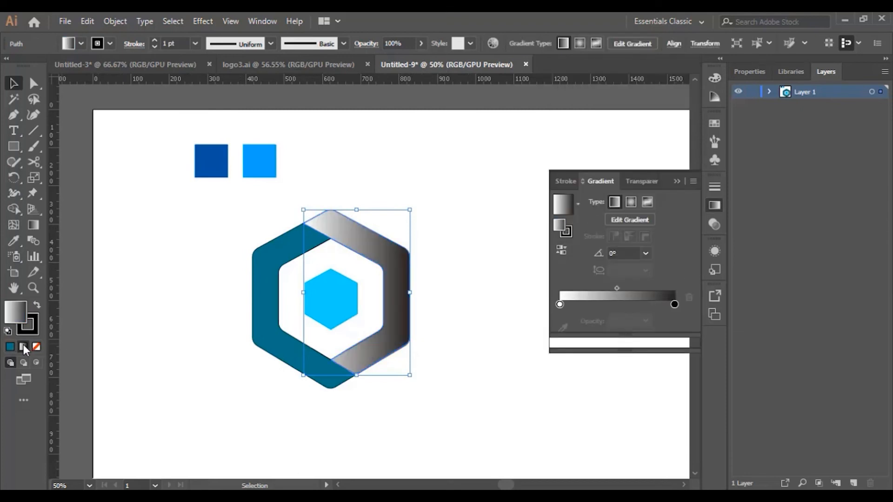
click(675, 305)
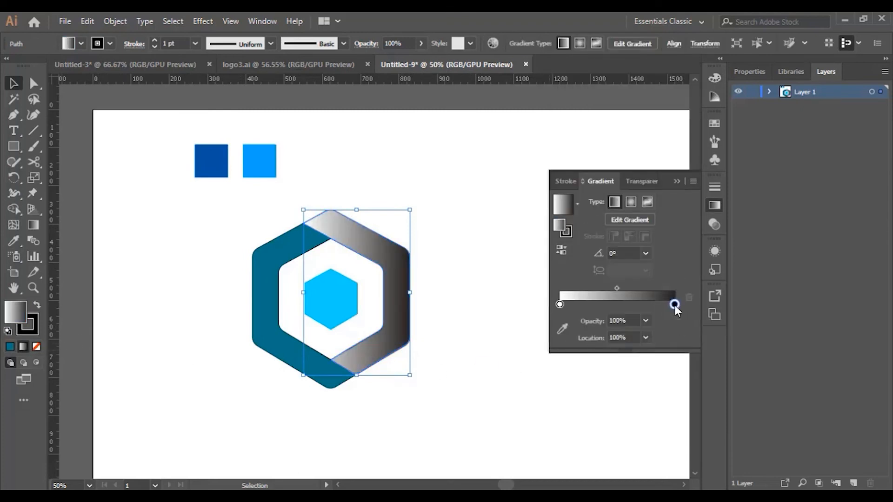
click(563, 329)
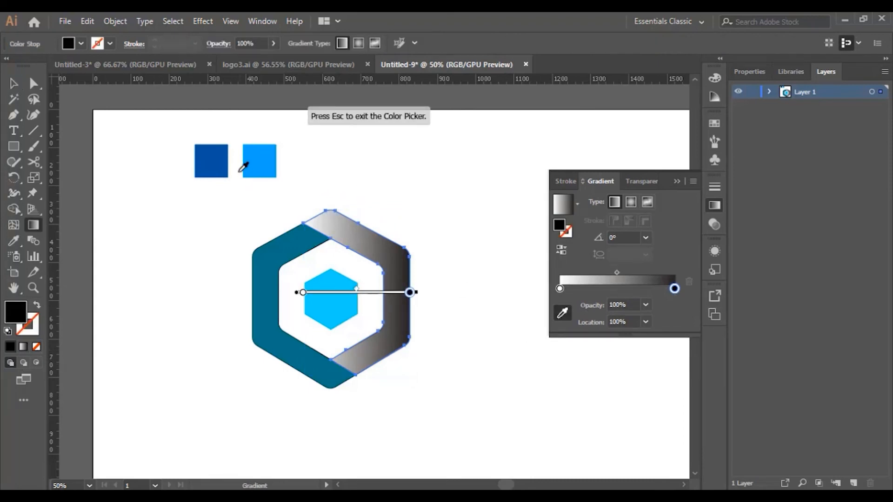
click(215, 160)
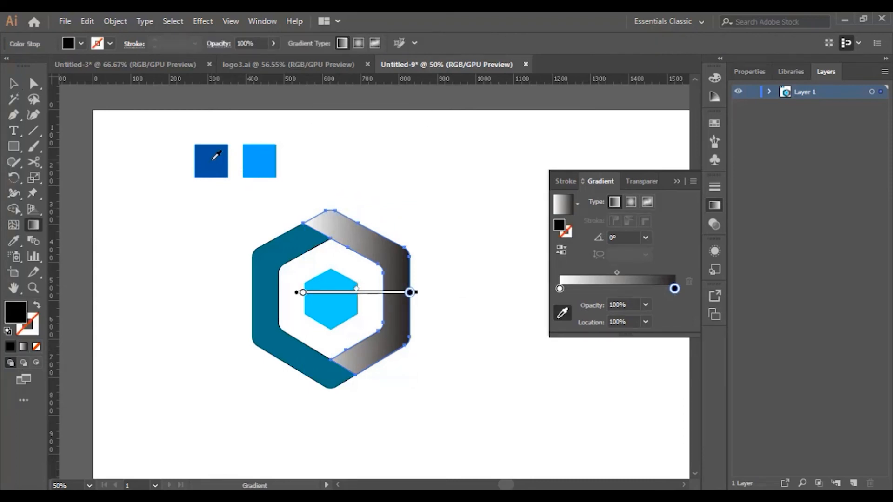
Set the gradient's start stop to the light-blue square's colour and shift it to a location of 19.97%
double_click(560, 289)
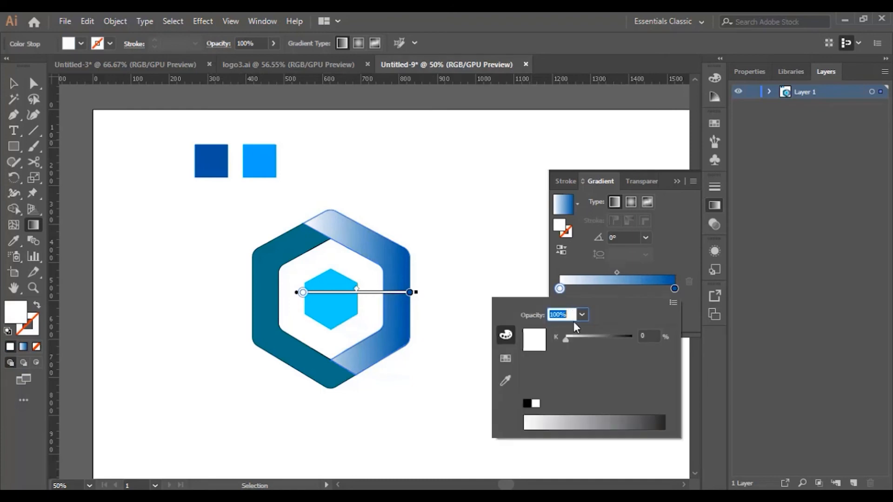
click(503, 381)
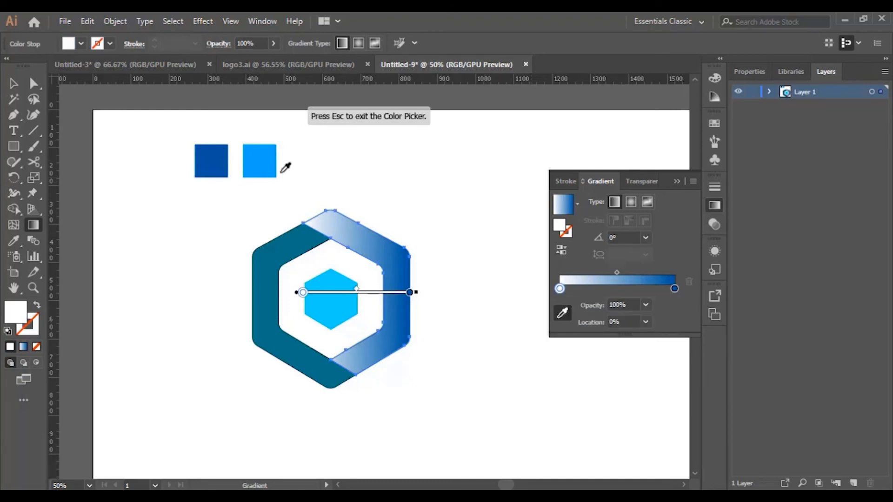
click(263, 162)
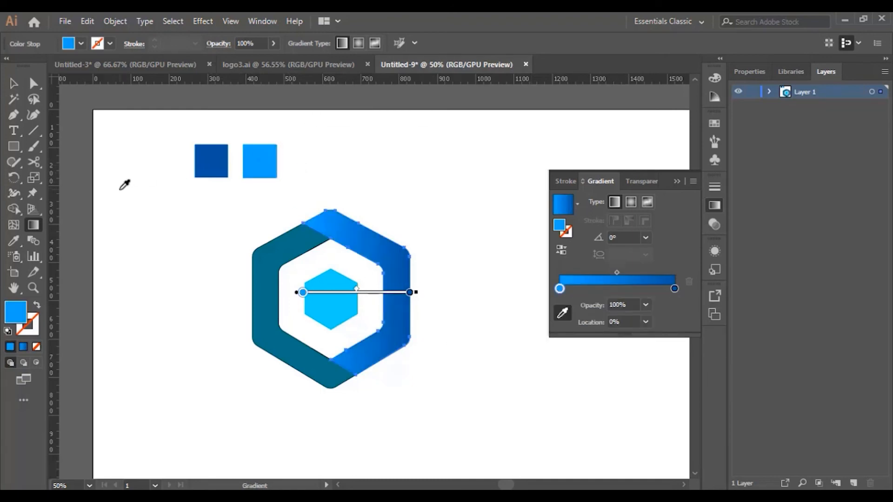
mouse_move(311, 297)
mouse_down()
mouse_move(321, 300)
mouse_move(300, 299)
mouse_move(325, 305)
mouse_up()
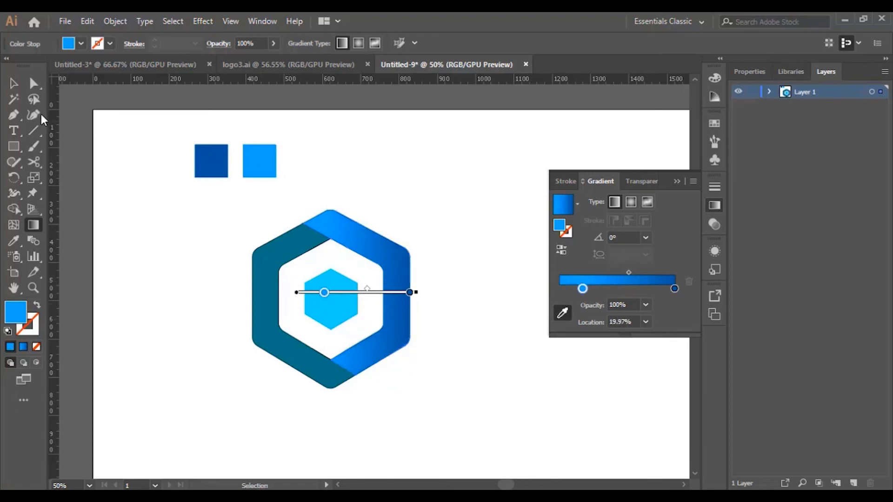
Apply the same light-to-dark blue gradient to the ring's left segment and deselect
click(13, 83)
click(271, 335)
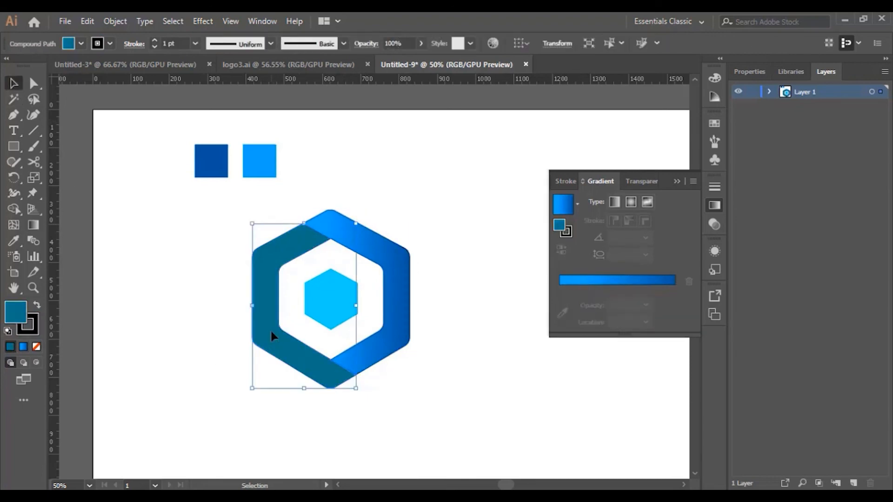
click(23, 347)
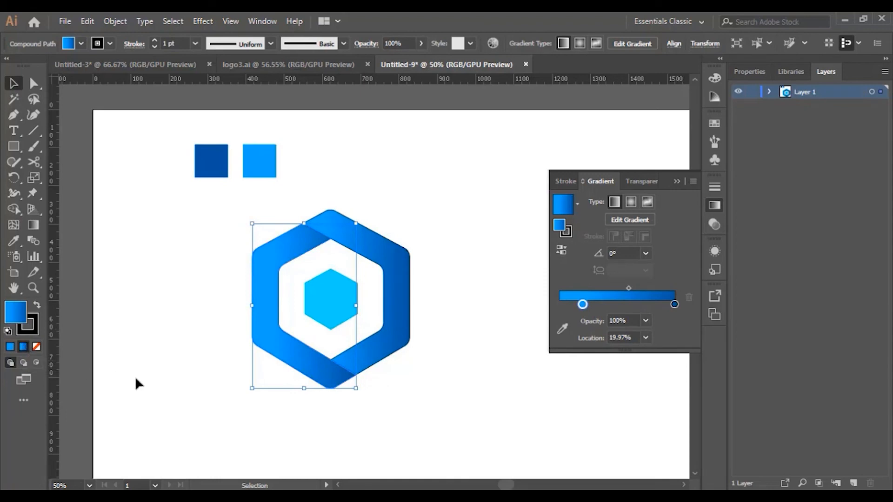
click(441, 308)
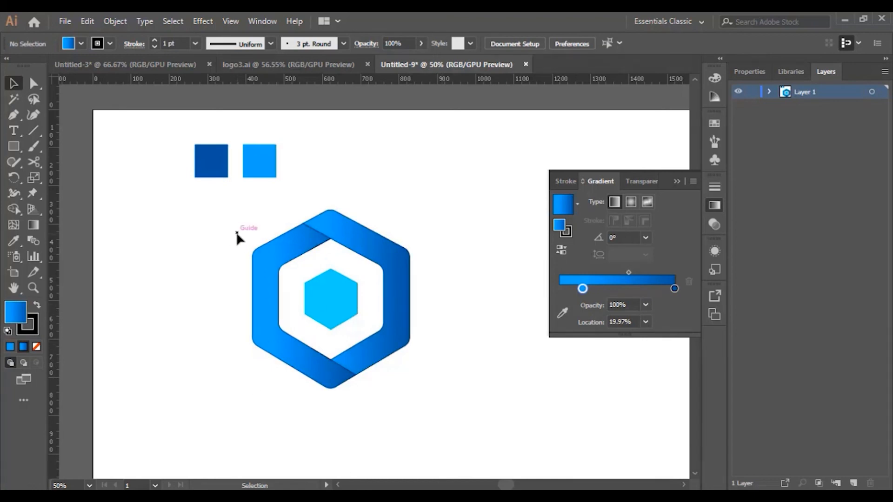
drag(243, 220, 452, 396)
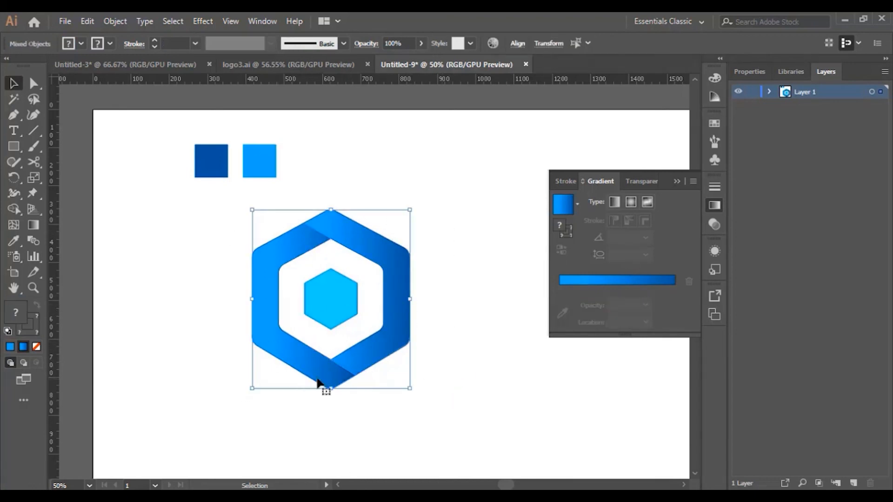
click(452, 358)
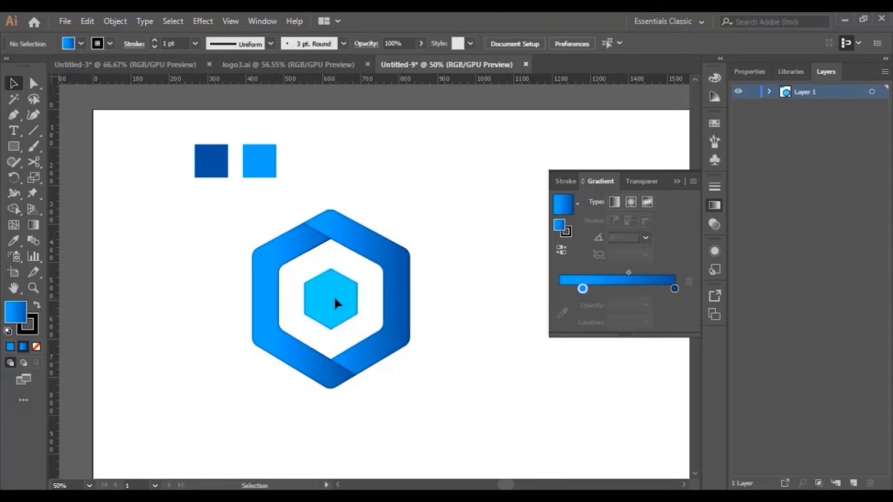
Recolour the inner hexagon with the light-blue square's colour using the Eyedropper and deselect
click(334, 298)
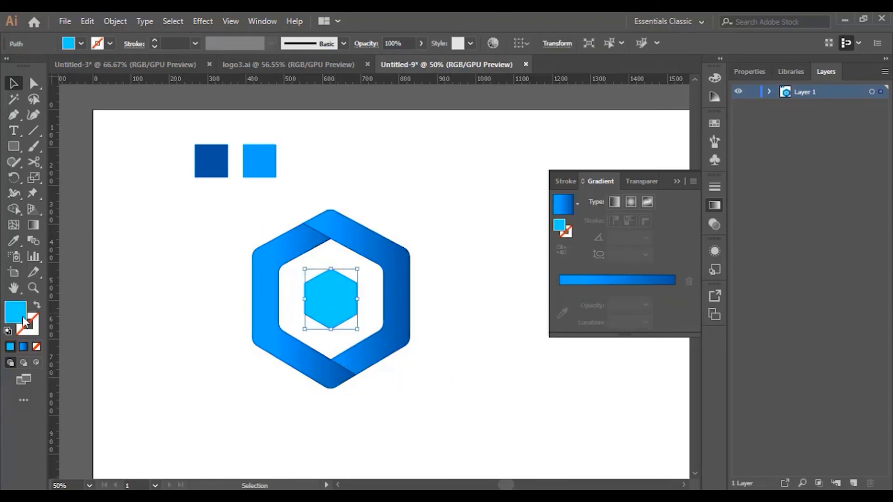
click(14, 243)
click(254, 157)
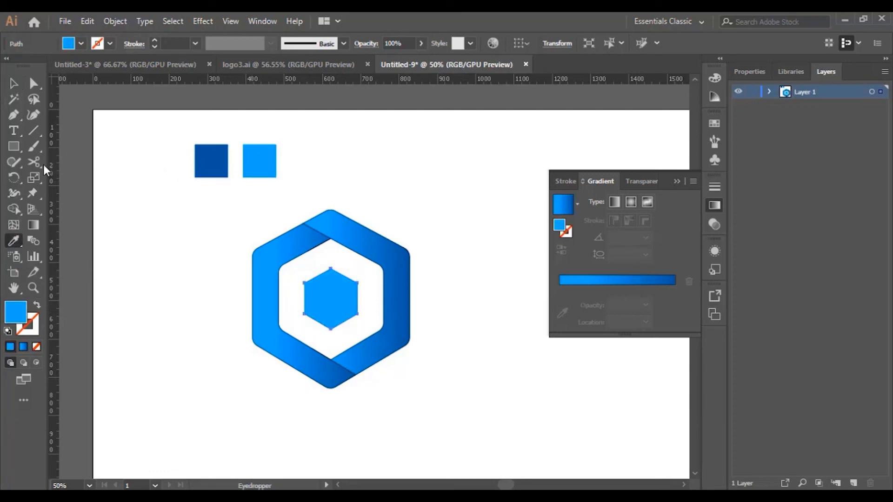
click(14, 83)
click(400, 372)
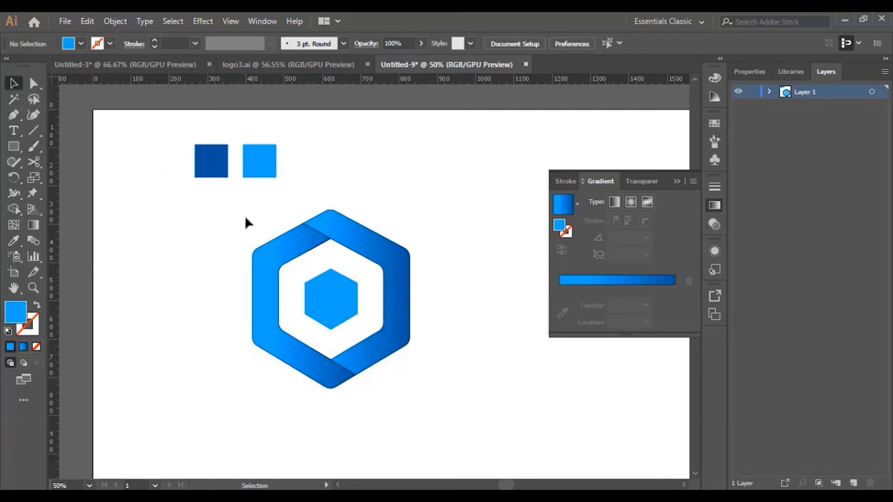
Remove the stroke from all shapes of the logo and deselect
drag(245, 216, 430, 408)
click(34, 326)
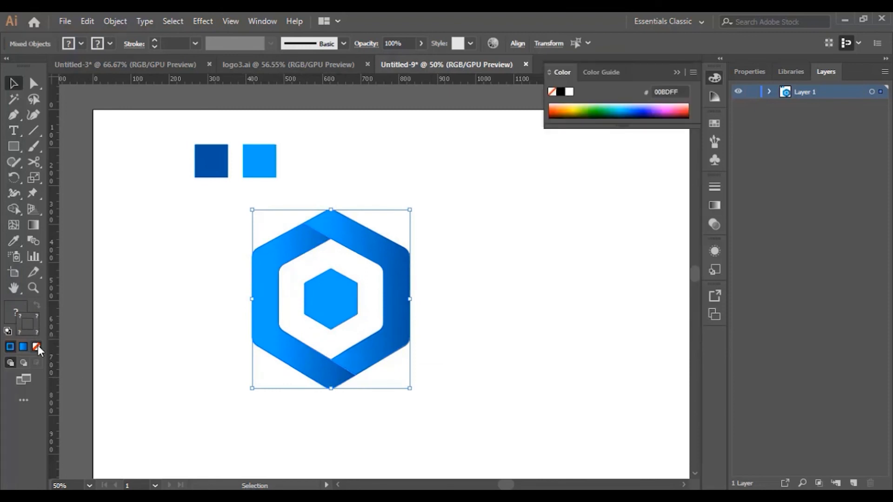
click(38, 347)
click(461, 292)
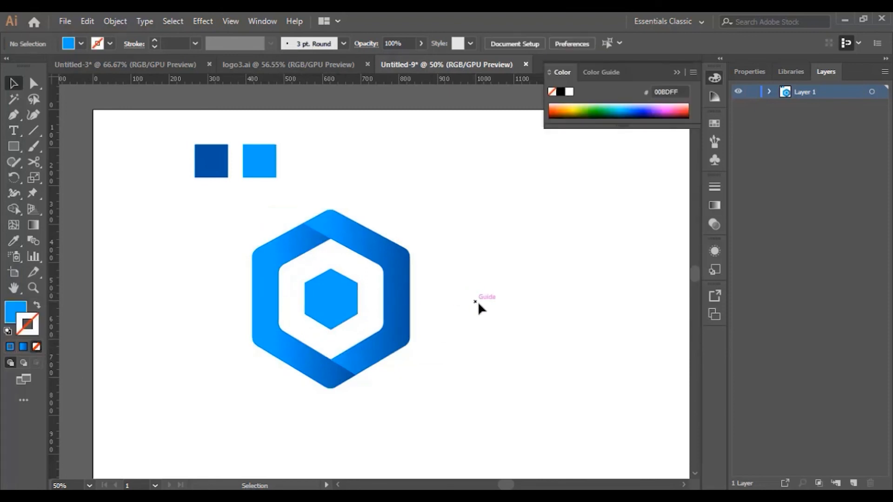
Move the complete logo right and slightly up to the middle of the artboard, and deselect it
scroll(484, 321, down, 3)
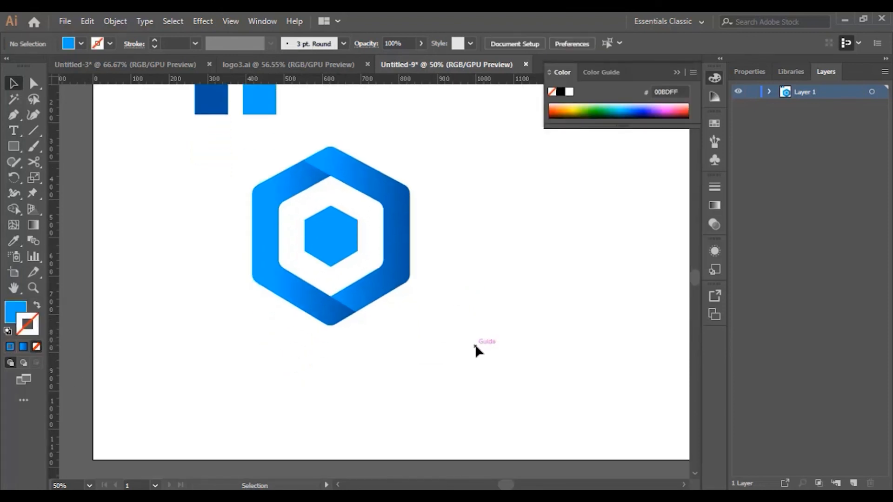
drag(238, 167, 411, 313)
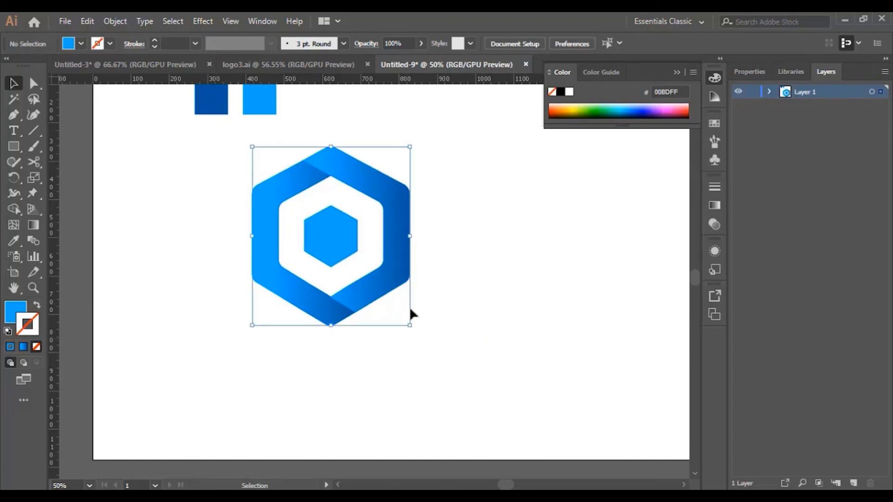
drag(390, 261, 520, 242)
click(510, 365)
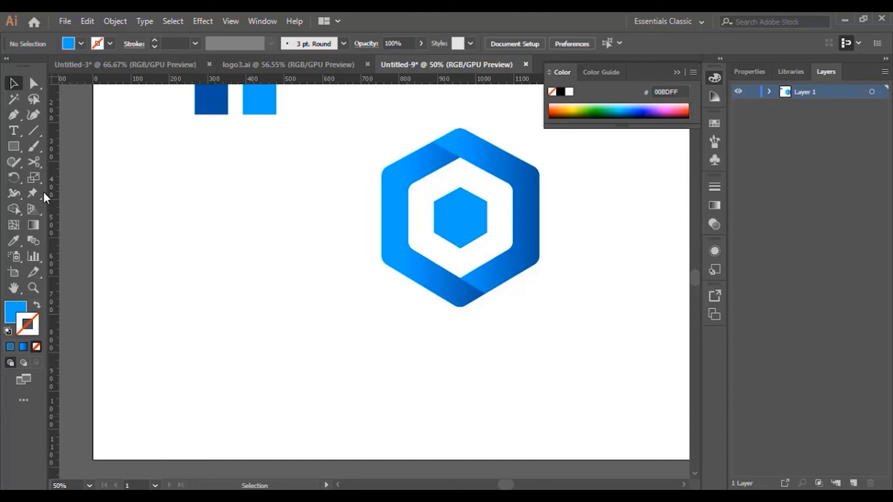
Add the point text "Business" below the logo and set its font size to 72 pt
click(15, 132)
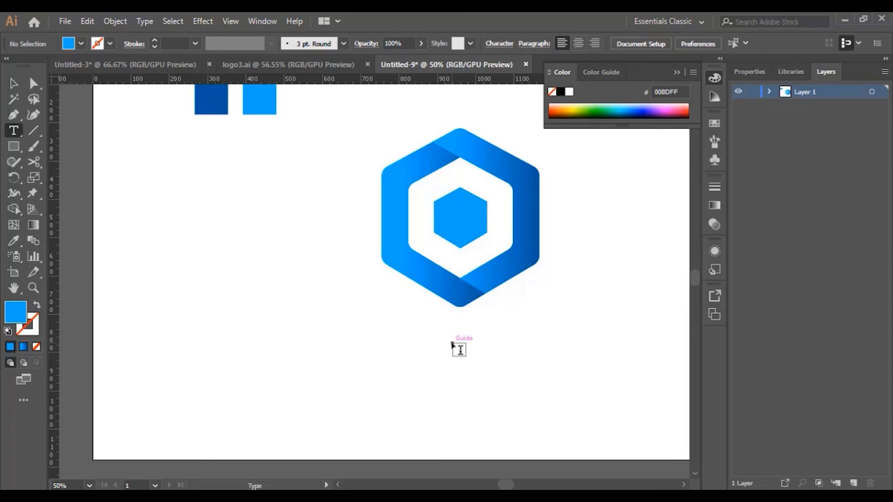
click(452, 344)
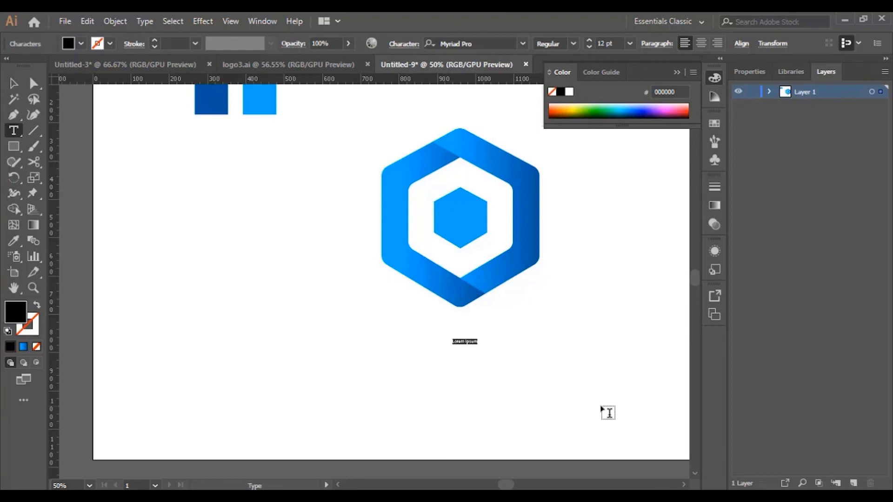
key(BackSpace)
key(ctrl+a)
click(630, 43)
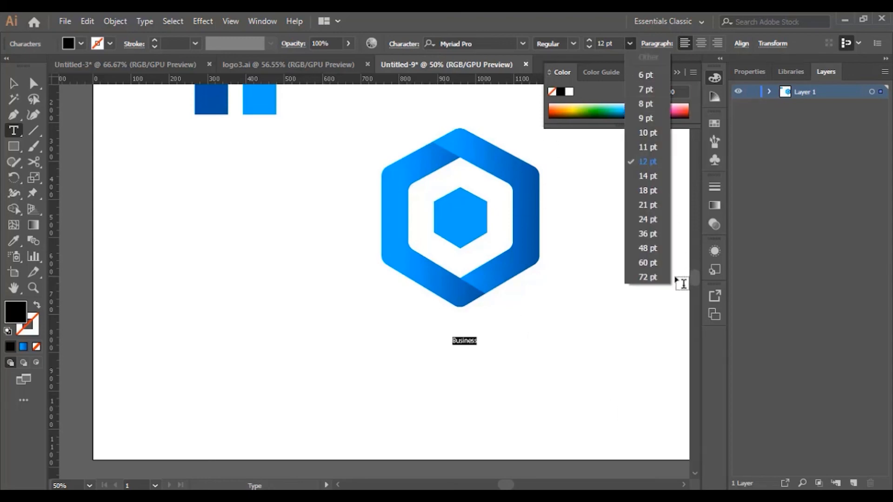
click(650, 280)
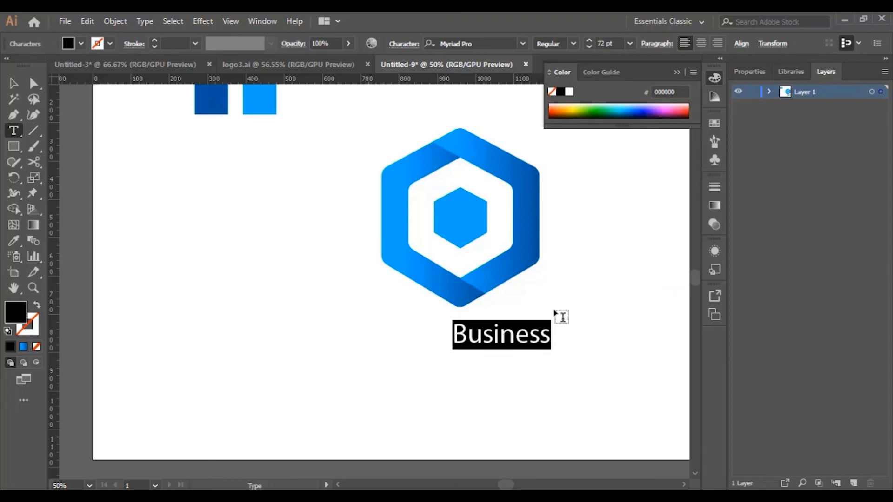
Change the font of the "Business" text to Niagara Solid
click(496, 44)
key(Down)
key(Down)
key(Down)
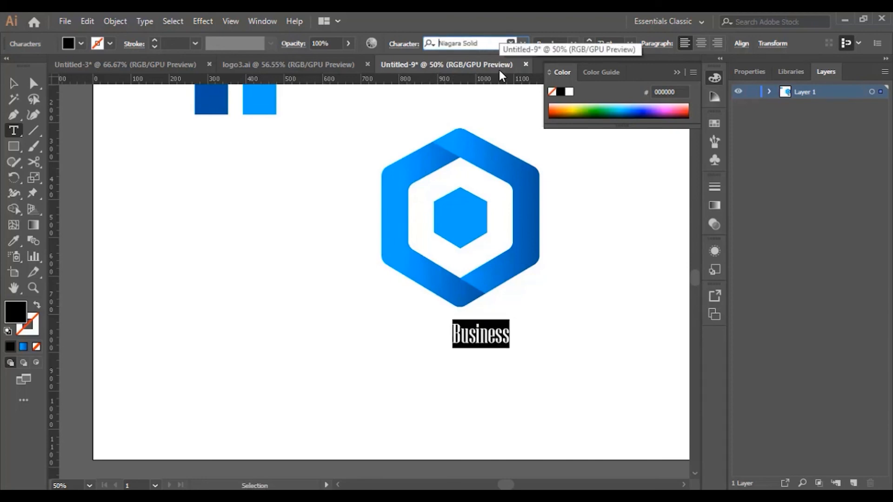
Scale the "Business" text up proportionally to about 120 pt, place it beneath the logo and deselect
click(13, 83)
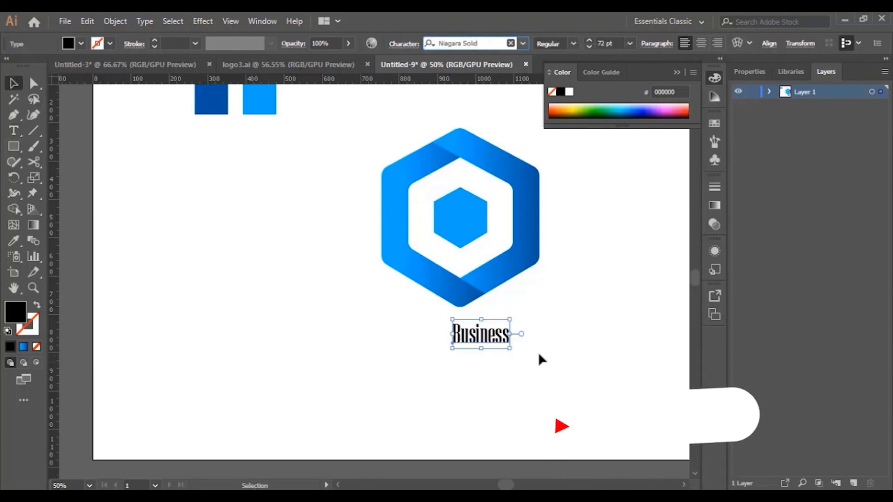
drag(511, 321, 486, 344)
click(569, 322)
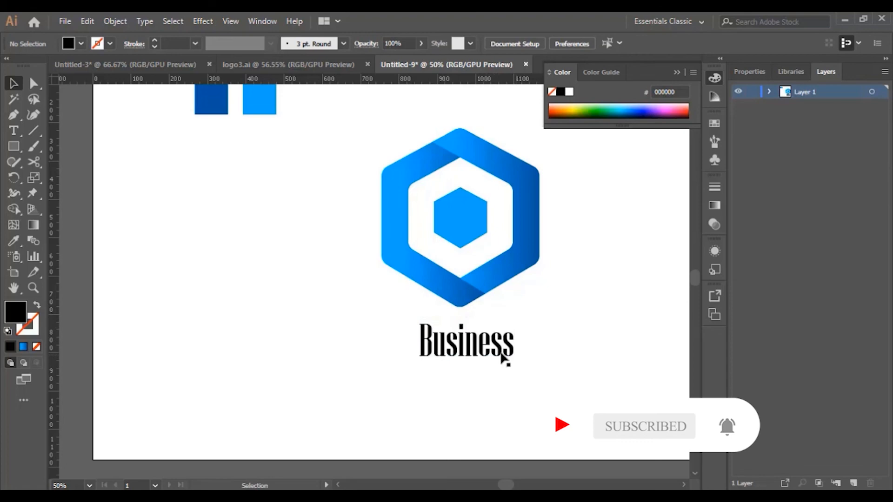
Collapse the floating colour controls and nudge the "Business" text slightly left beneath the logo, leaving it deselected
click(478, 354)
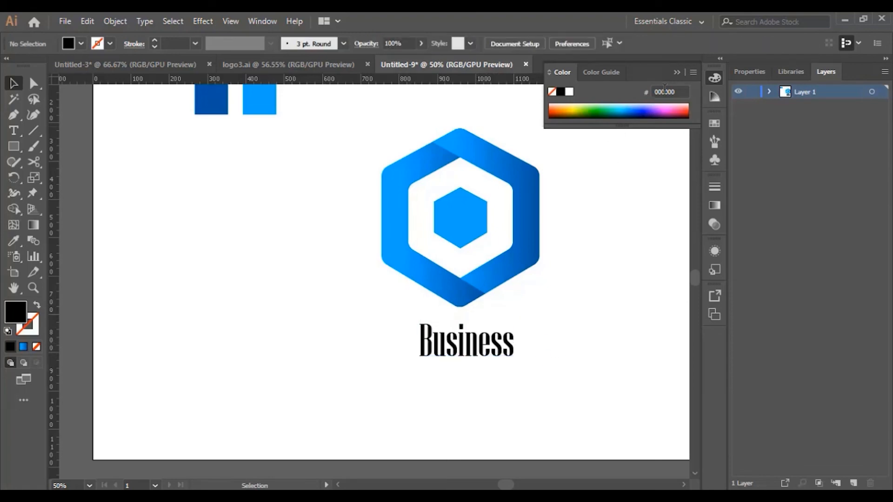
click(677, 73)
scroll(612, 235, up, 2)
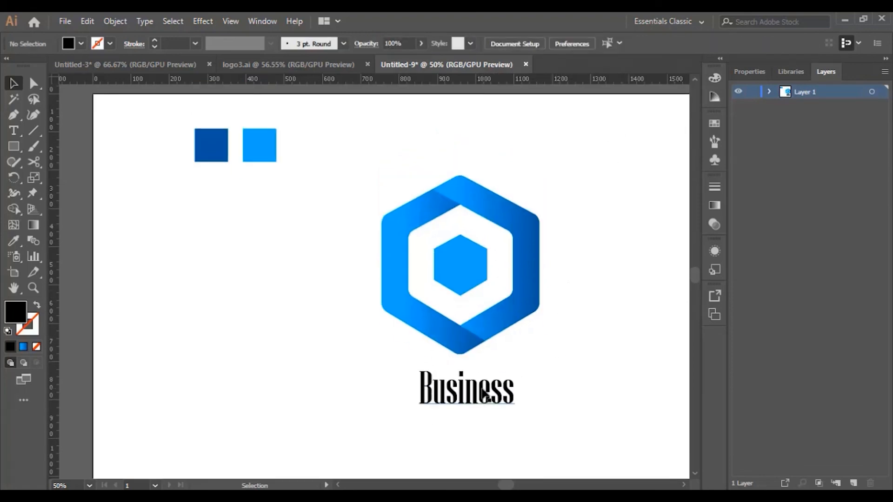
drag(484, 395, 481, 395)
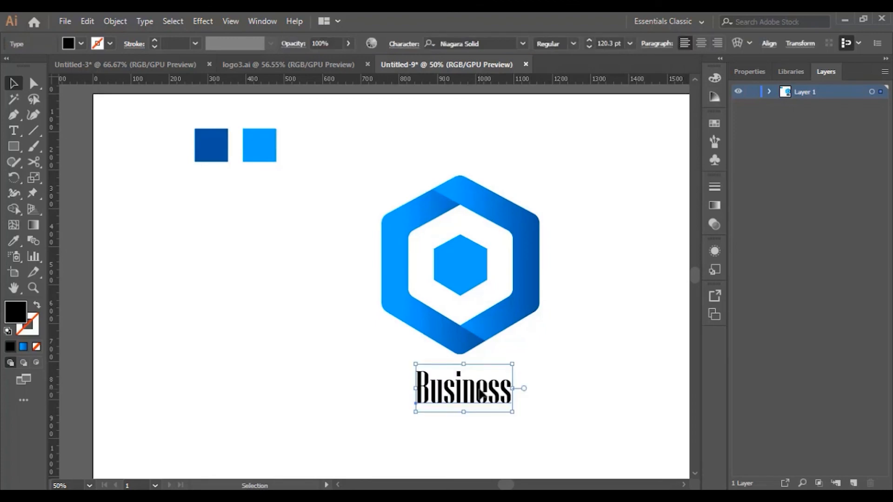
click(583, 380)
scroll(580, 401, down, 1)
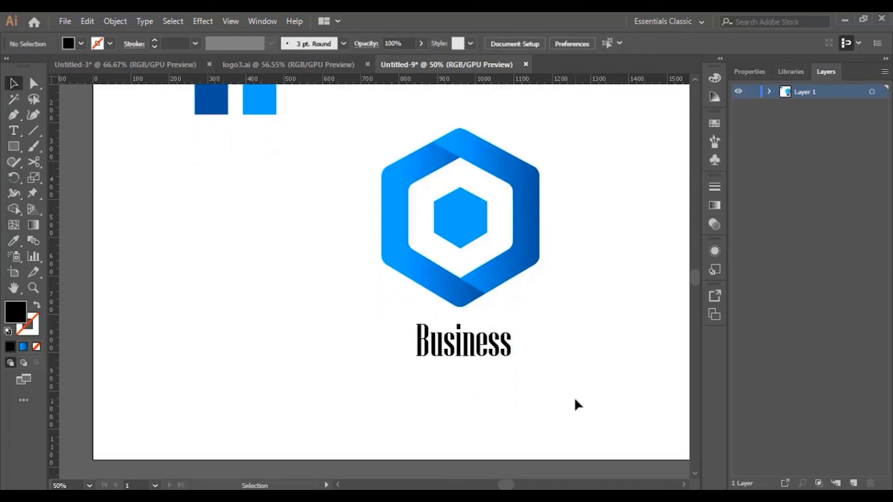